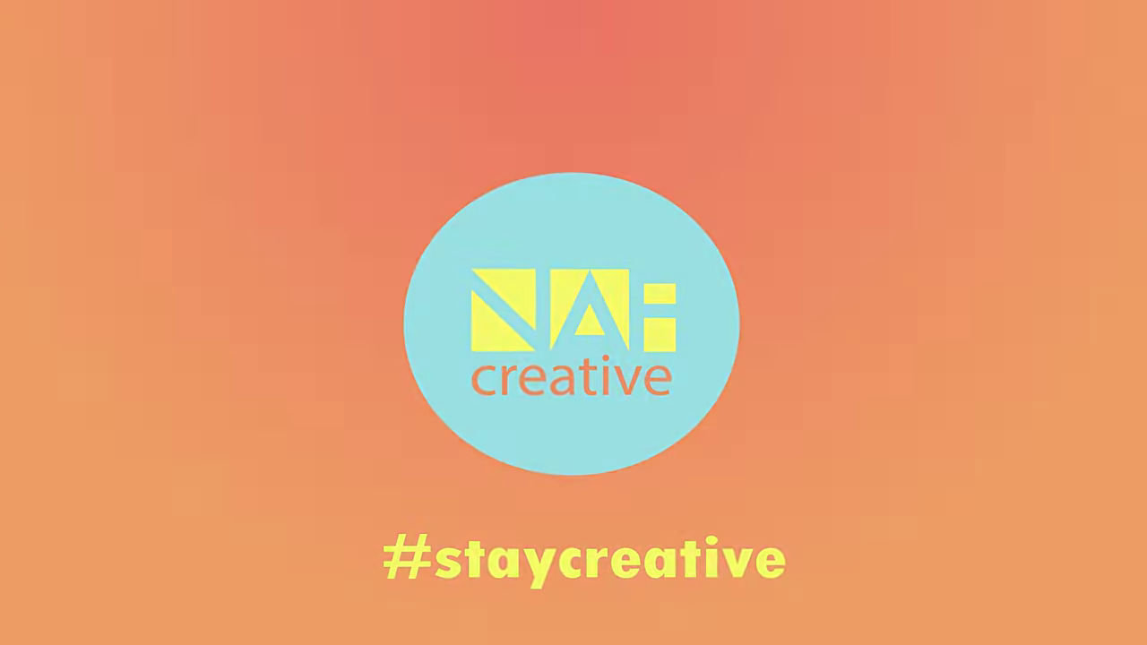
Create a new 1200×1200 px document at 720 ppi.
{"action": "key", "text": "ctrl+n"}
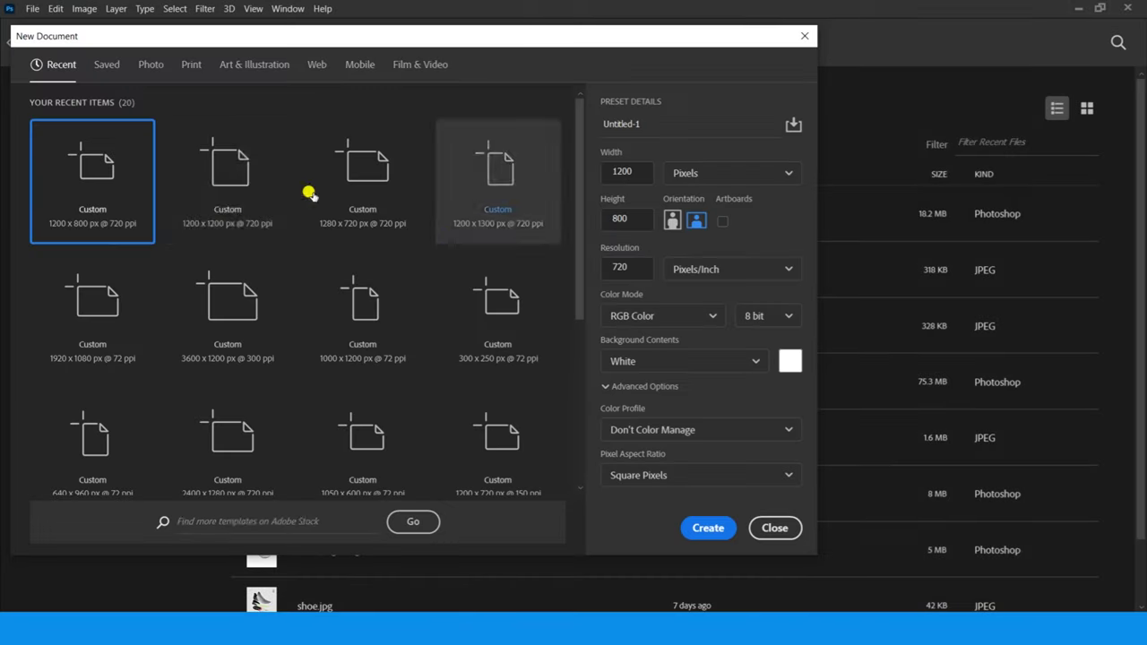
{"action": "left_click", "coordinate": [231, 179]}
{"action": "left_click", "coordinate": [627, 268]}
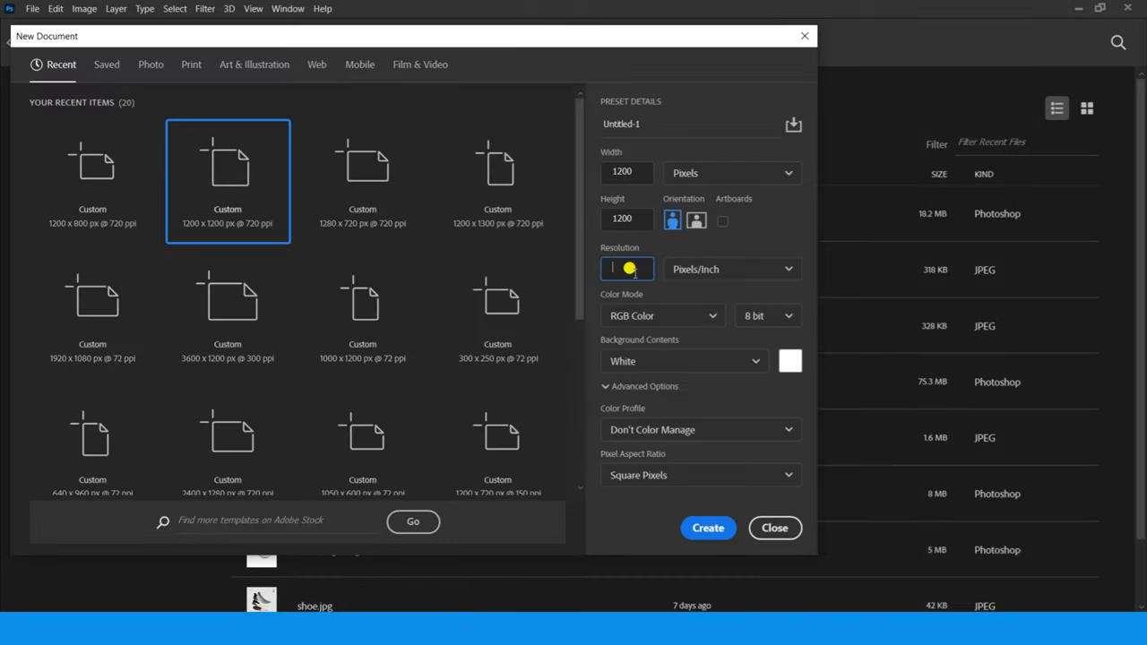
{"action": "type", "text": "300"}
{"action": "key", "text": "Return"}
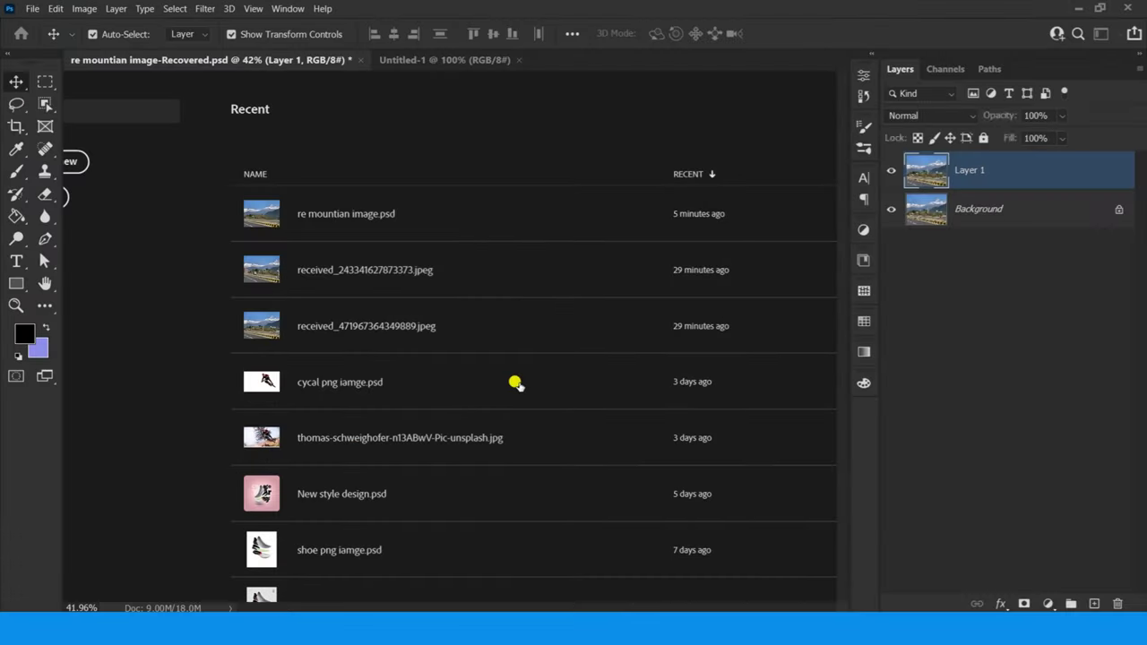
Add a coral-red (ea6262) Solid Color fill layer, then return to the mountain photo.
{"action": "left_click", "coordinate": [1048, 603]}
{"action": "left_click", "coordinate": [1037, 337]}
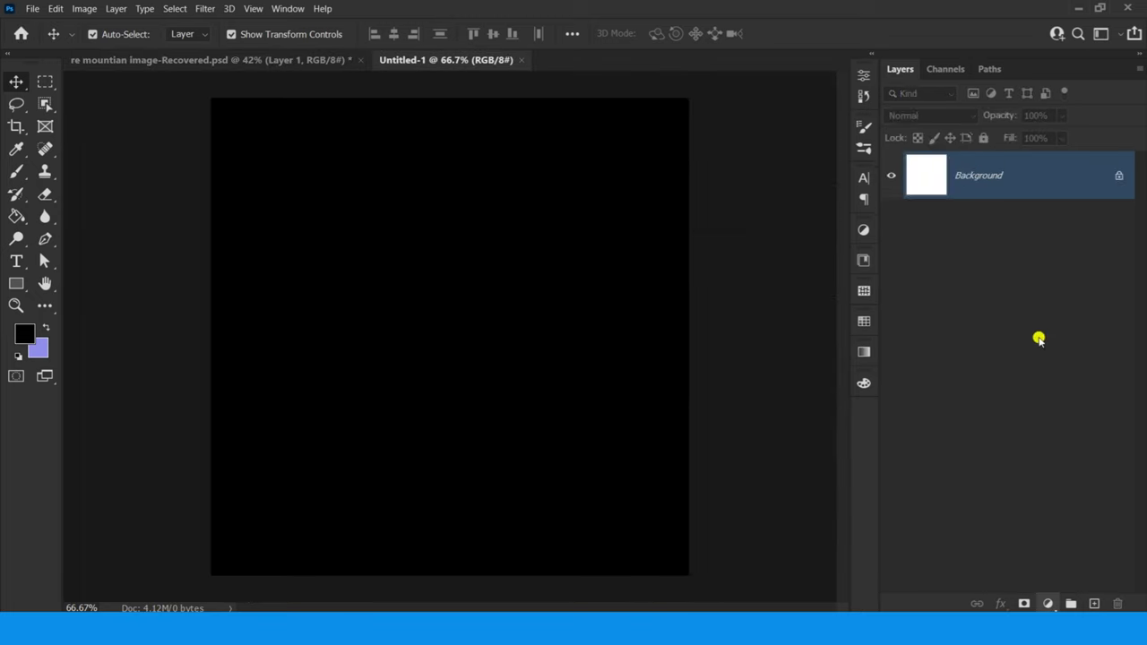
{"action": "left_click_drag", "start_coordinate": [574, 176], "coordinate": [677, 153]}
{"action": "left_click", "coordinate": [897, 130]}
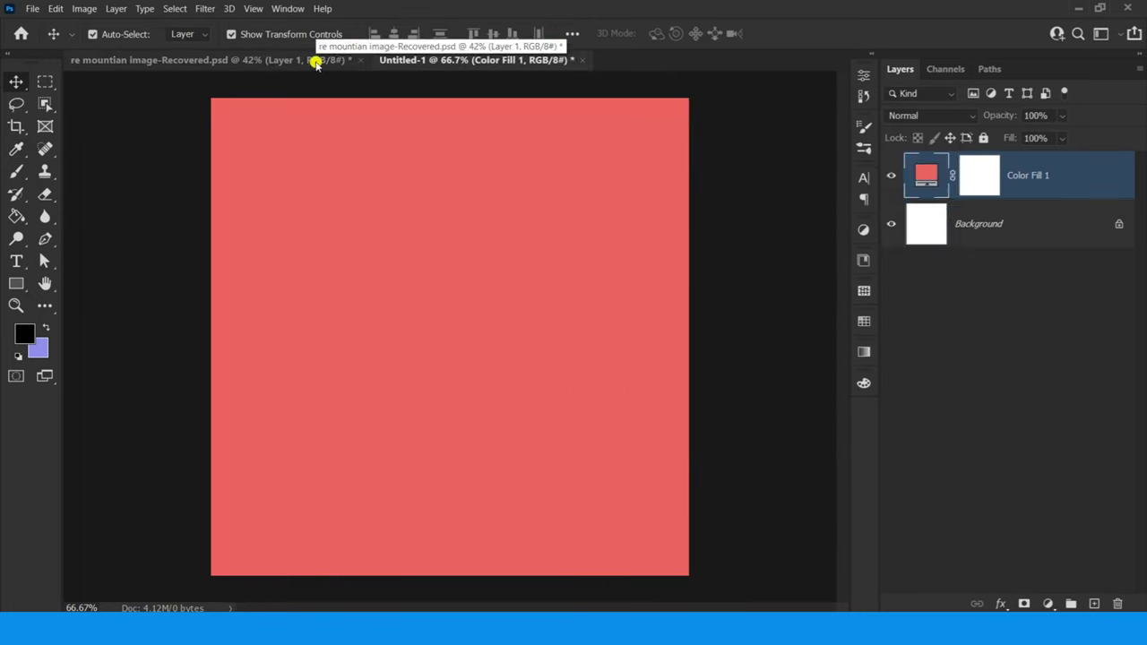
{"action": "left_click", "coordinate": [312, 57]}
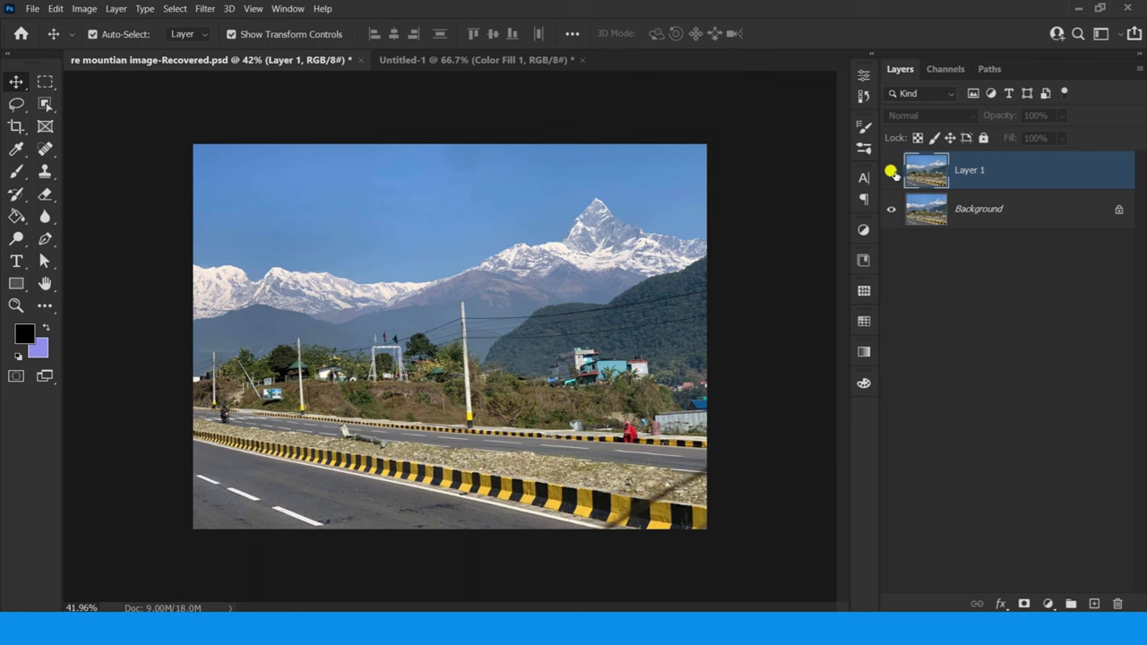
Crop the mountain photo to a 1:1 square.
{"action": "left_click", "coordinate": [890, 171]}
{"action": "left_click", "coordinate": [16, 126]}
{"action": "left_click_drag", "start_coordinate": [365, 144], "coordinate": [762, 618]}
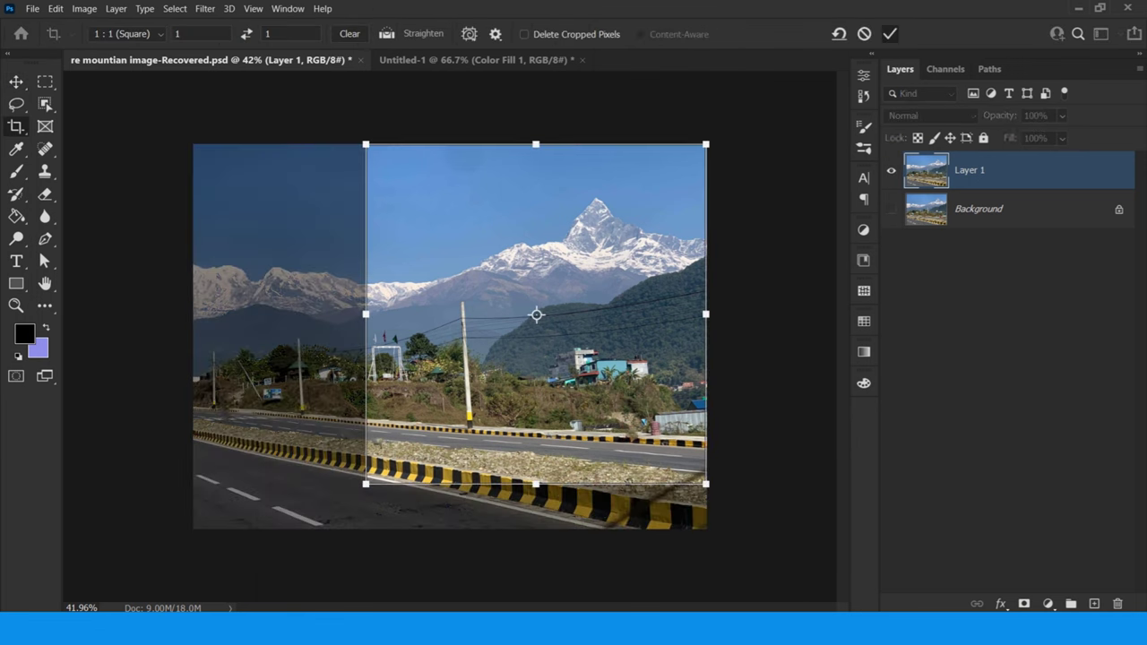
{"action": "left_click", "coordinate": [890, 34]}
{"action": "key", "text": "v"}
Bring the cropped photo into Untitled-1 as a layer named 'mount'.
{"action": "left_click_drag", "start_coordinate": [573, 310], "coordinate": [493, 358]}
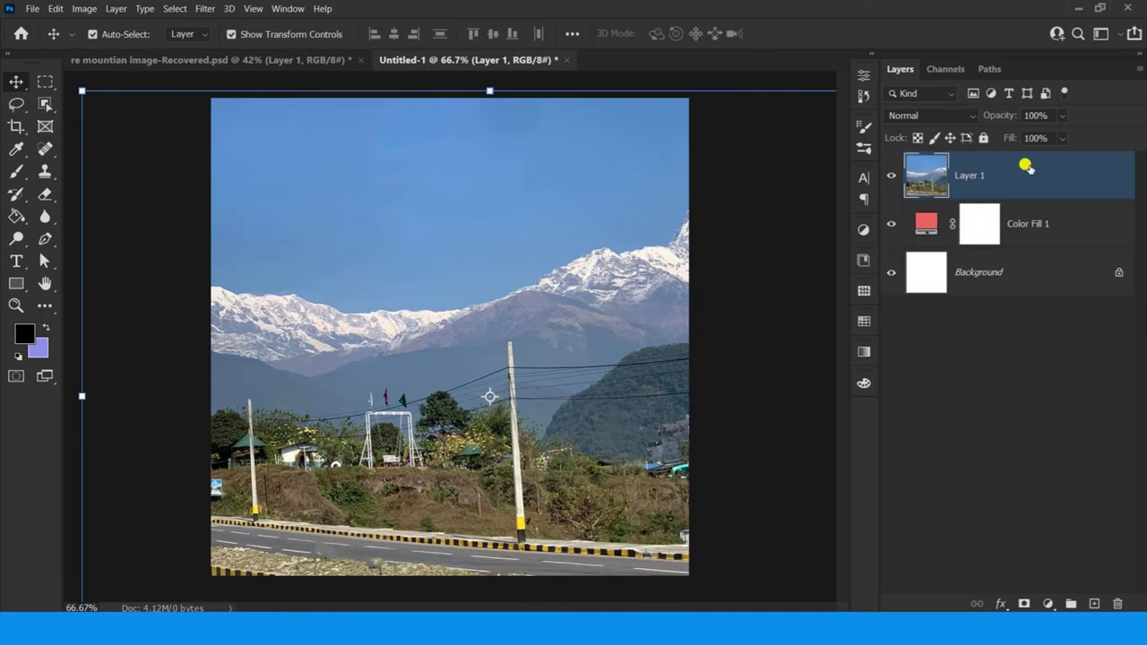
{"action": "double_click", "coordinate": [972, 176]}
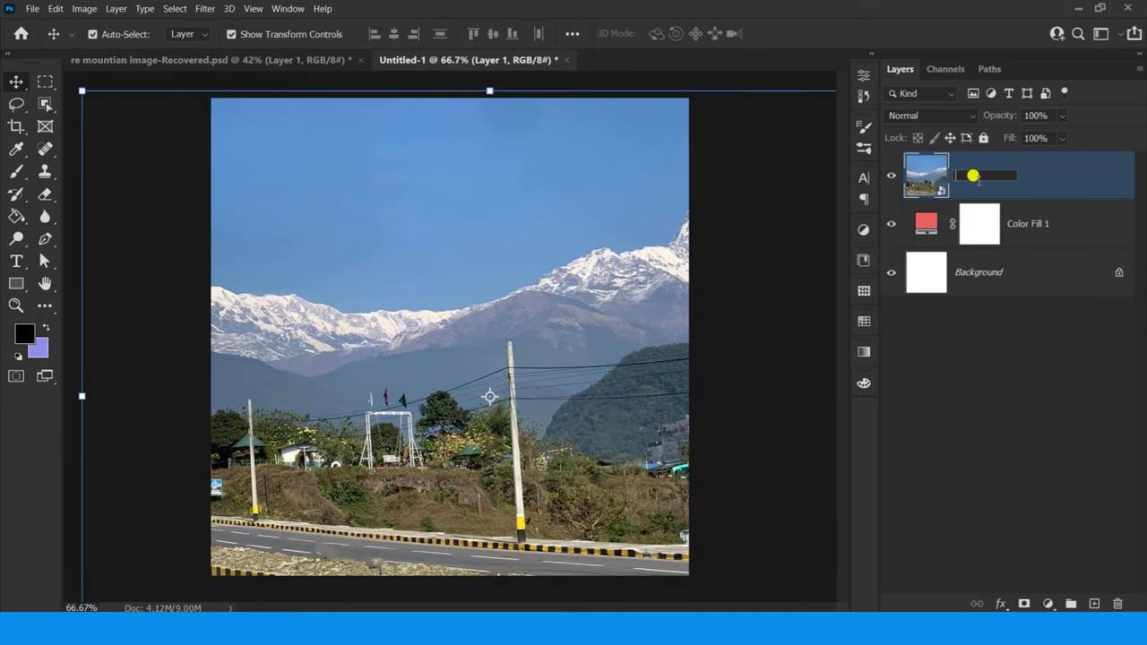
{"action": "type", "text": "mount"}
{"action": "key", "text": "Return"}
Scale and position the mount photo to fill the canvas.
{"action": "mouse_move", "coordinate": [80, 89]}
{"action": "left_mouse_down"}
{"action": "mouse_move", "coordinate": [243, 189]}
{"action": "mouse_move", "coordinate": [543, 332]}
{"action": "mouse_move", "coordinate": [417, 141]}
{"action": "mouse_move", "coordinate": [416, 176]}
{"action": "left_mouse_up"}
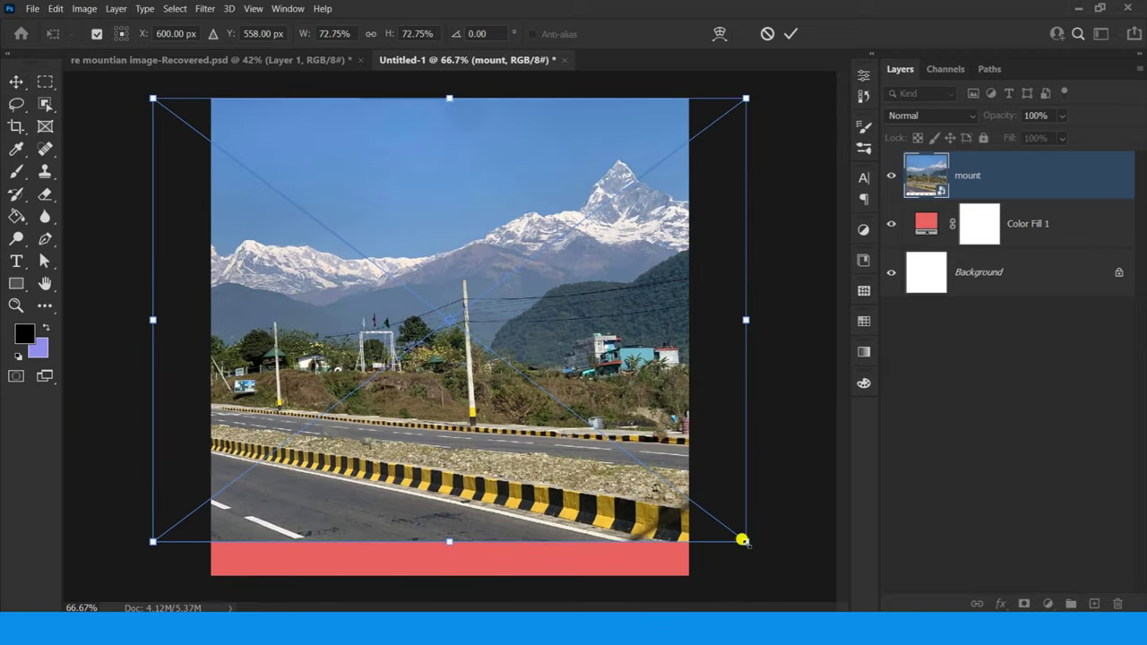
{"action": "left_click_drag", "start_coordinate": [742, 539], "coordinate": [805, 589]}
{"action": "mouse_move", "coordinate": [713, 359]}
{"action": "left_mouse_down"}
{"action": "mouse_move", "coordinate": [555, 358]}
{"action": "mouse_move", "coordinate": [599, 350]}
{"action": "left_mouse_up"}
{"action": "left_click", "coordinate": [790, 33]}
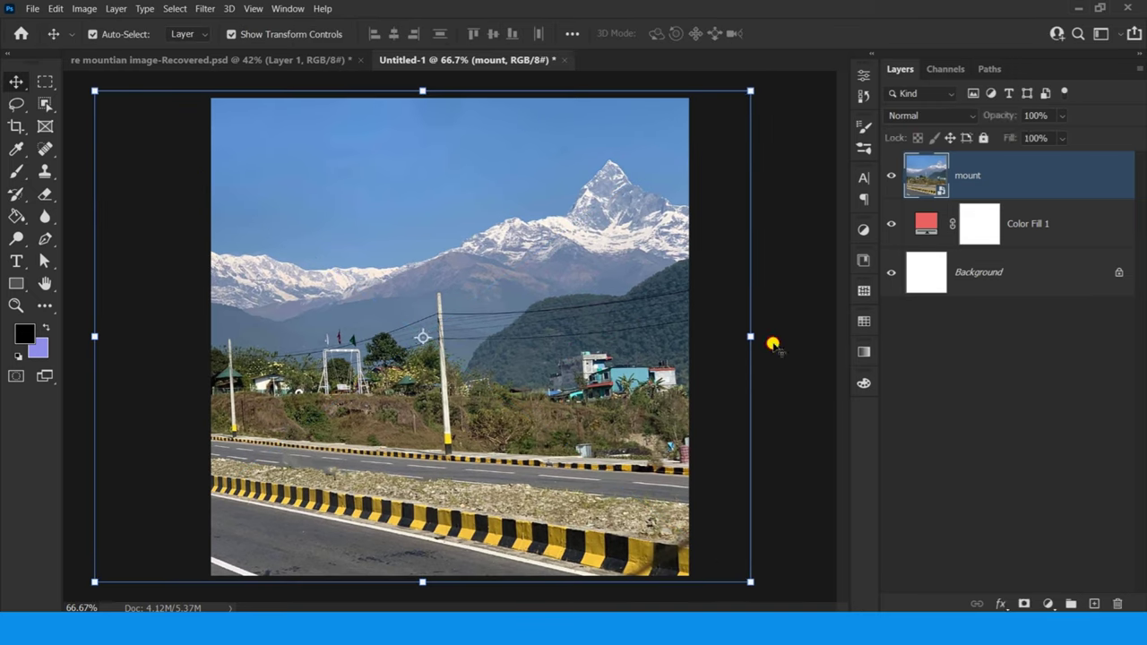
{"action": "left_click", "coordinate": [1039, 455]}
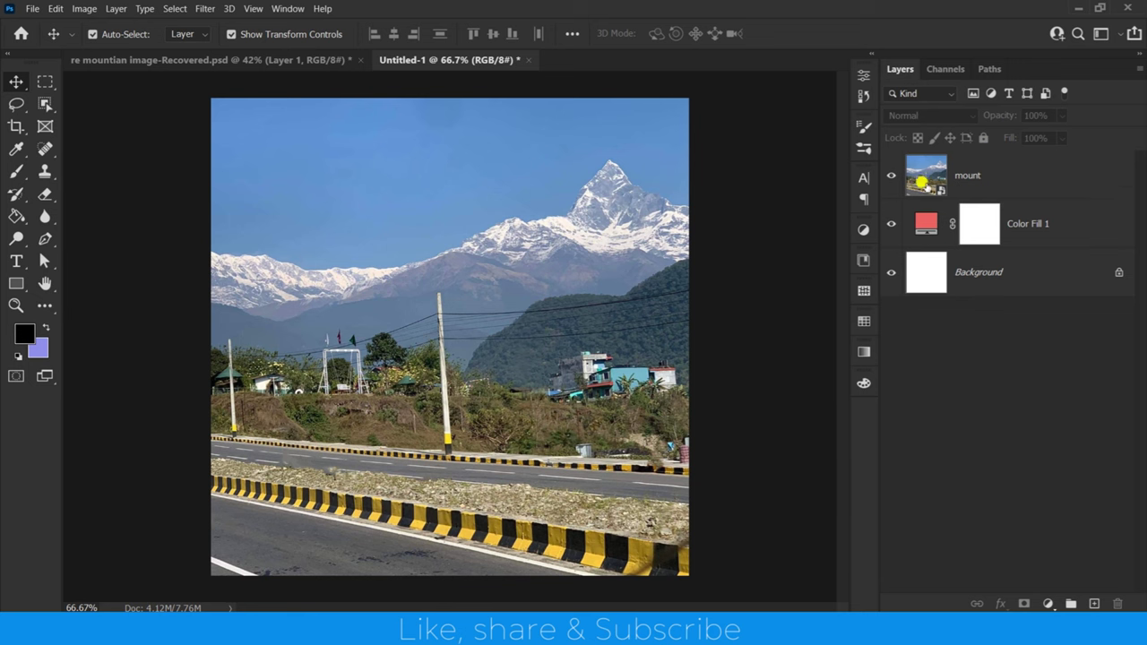
{"action": "left_click", "coordinate": [16, 283]}
{"action": "left_click", "coordinate": [72, 281]}
Draw a rounded rectangle over the photo with no stroke.
{"action": "mouse_move", "coordinate": [267, 160]}
{"action": "left_mouse_down"}
{"action": "mouse_move", "coordinate": [337, 472]}
{"action": "mouse_move", "coordinate": [633, 545]}
{"action": "left_mouse_up"}
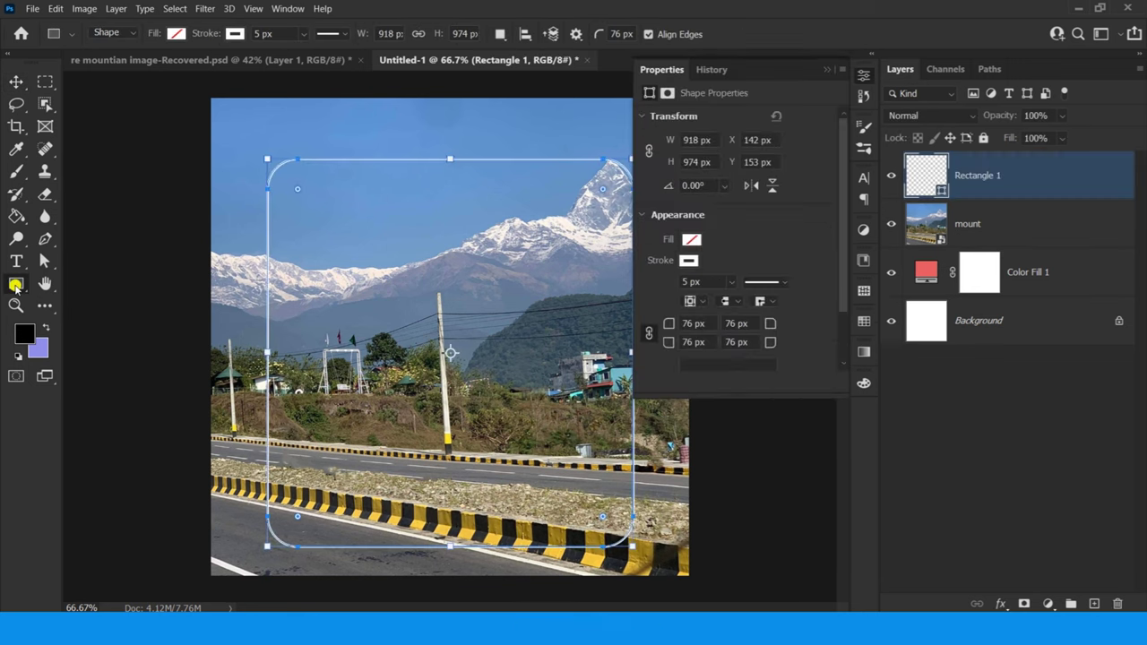
{"action": "left_click", "coordinate": [688, 260]}
{"action": "left_click", "coordinate": [660, 289]}
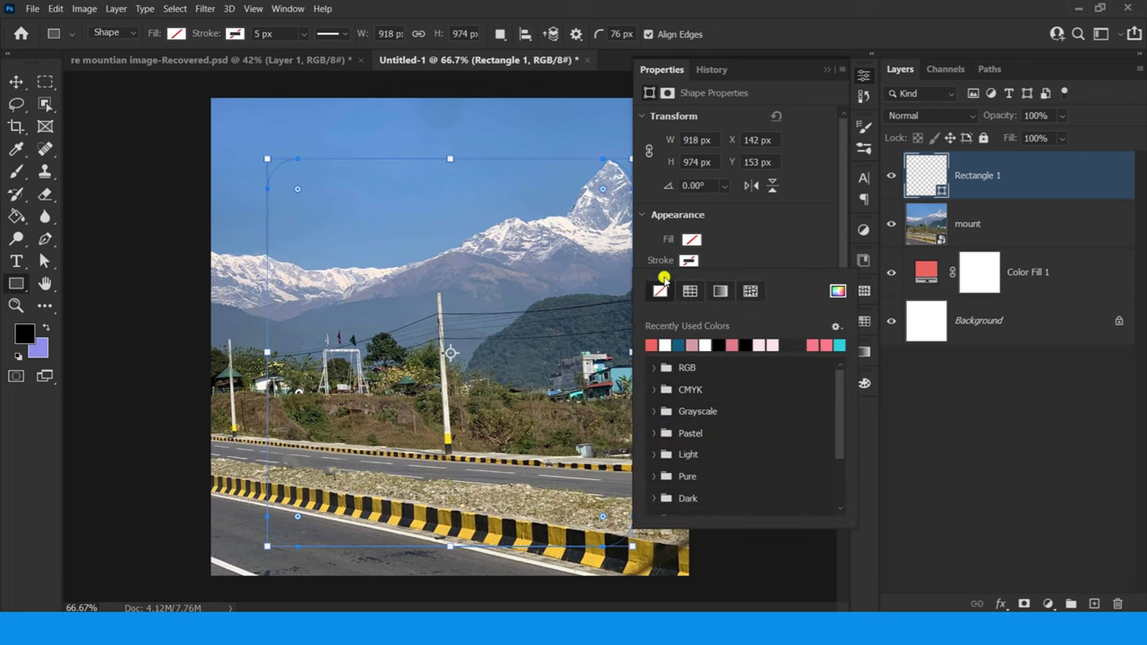
{"action": "left_click", "coordinate": [825, 73]}
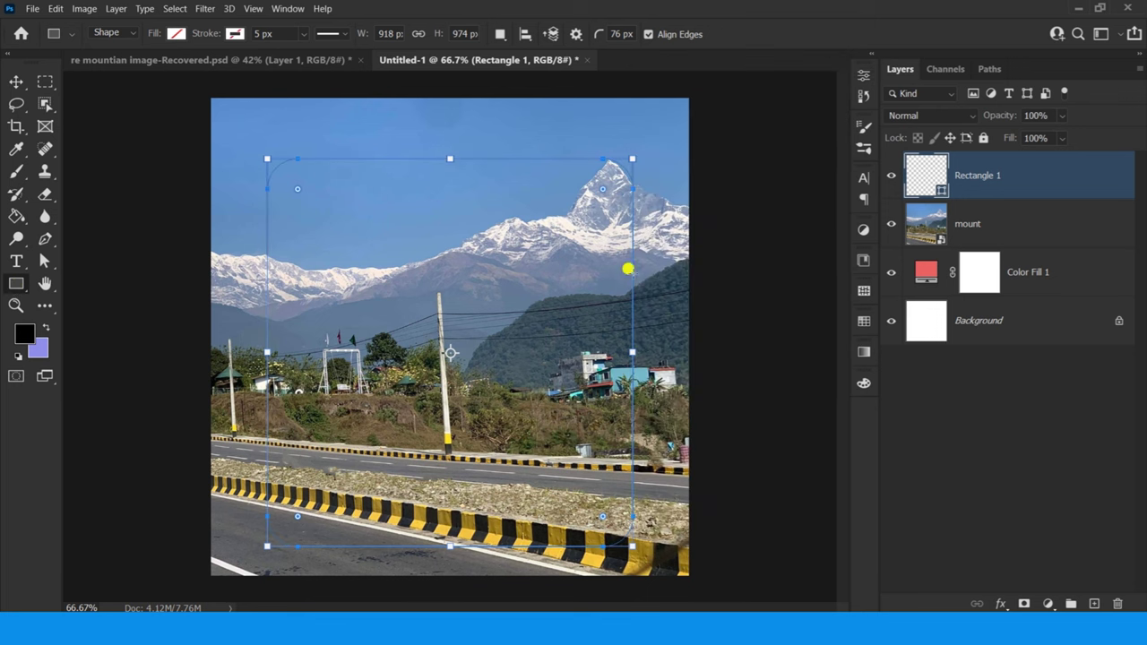
Fill the rounded rectangle dark teal and nudge it up slightly.
{"action": "left_click", "coordinate": [175, 33]}
{"action": "left_click", "coordinate": [81, 117]}
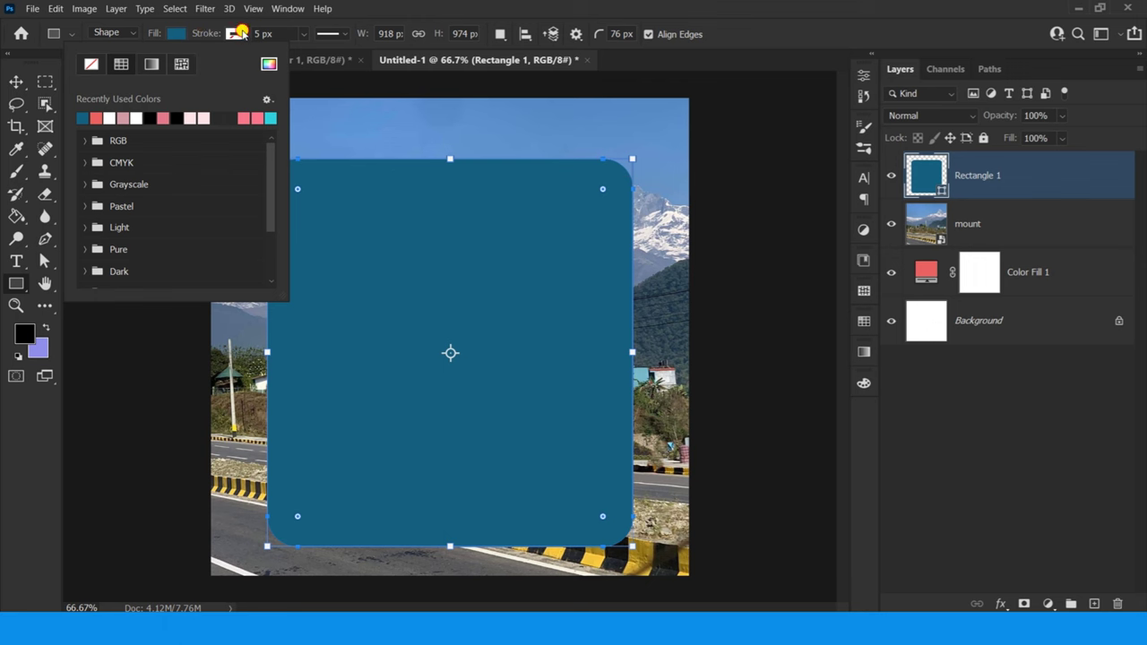
{"action": "left_click", "coordinate": [240, 33]}
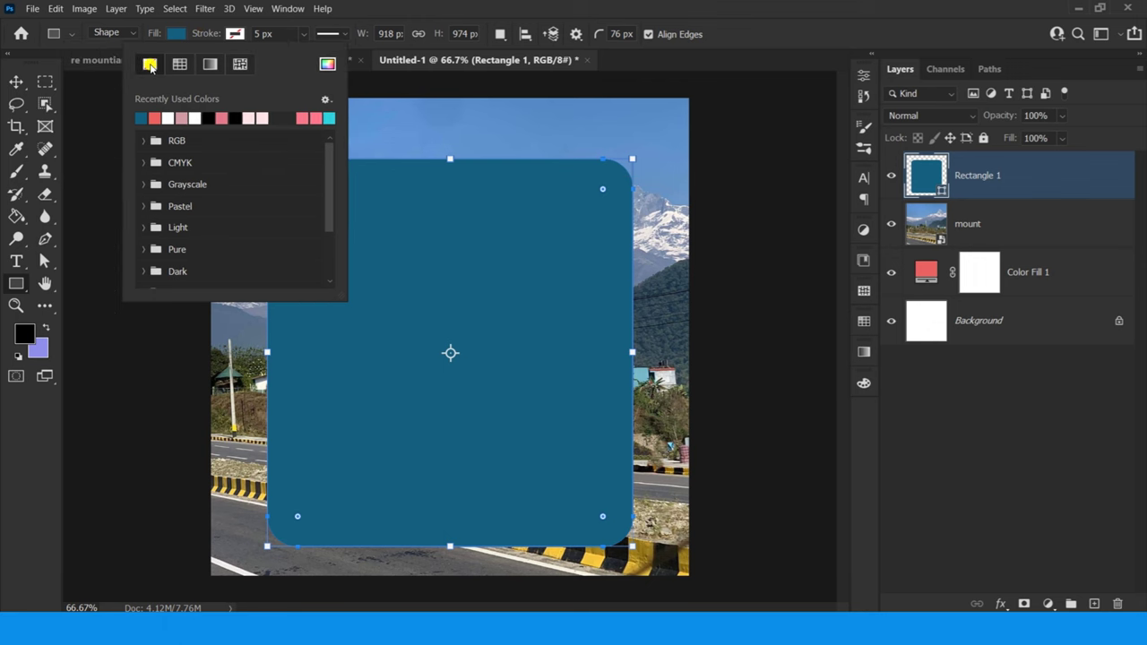
{"action": "key", "text": "v"}
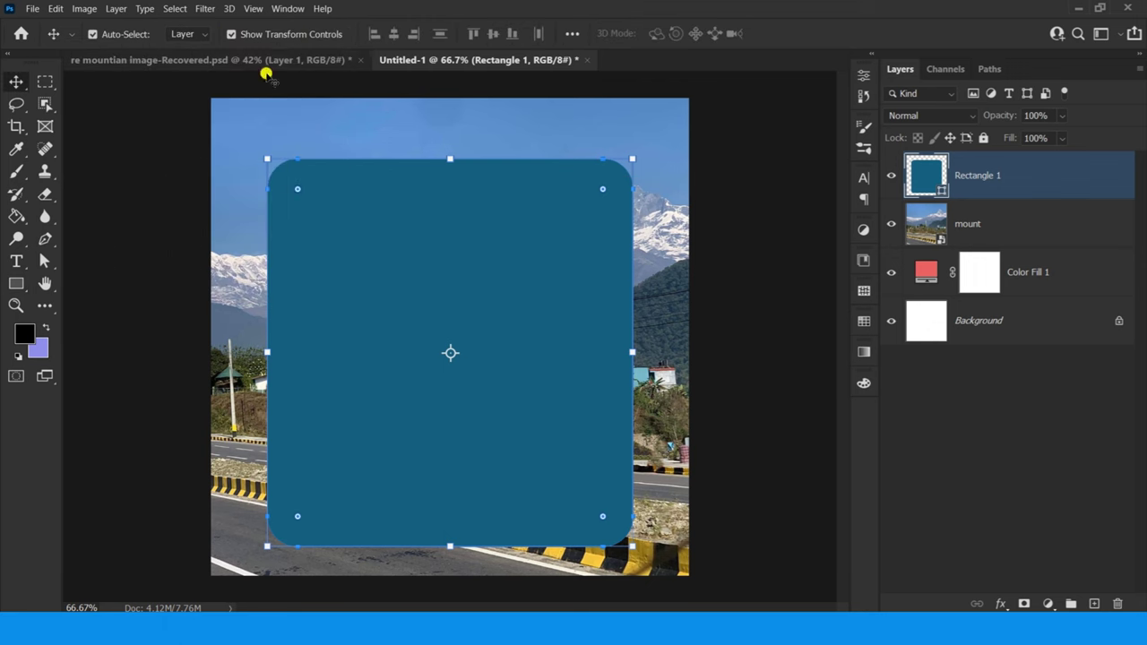
{"action": "left_click_drag", "start_coordinate": [507, 296], "coordinate": [507, 293]}
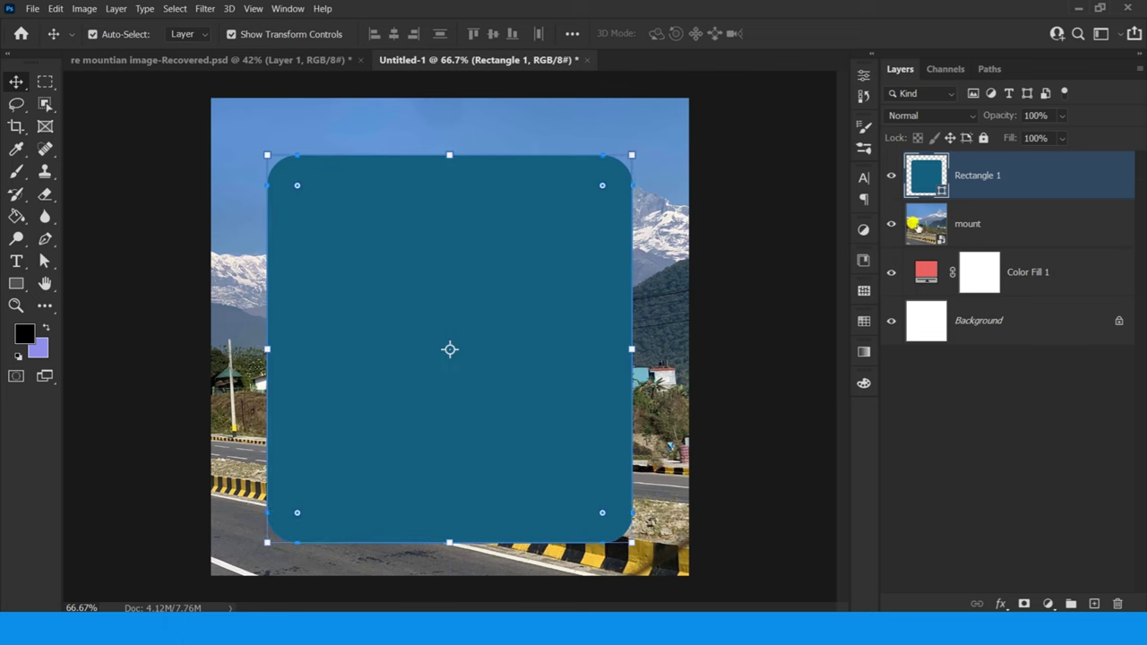
Apply a 3 px Box Blur to Rectangle 1 and duplicate the mount layer as 'mount copy'.
{"action": "key", "text": "ctrl+f"}
{"action": "key", "text": "BackSpace"}
{"action": "type", "text": "box blur"}
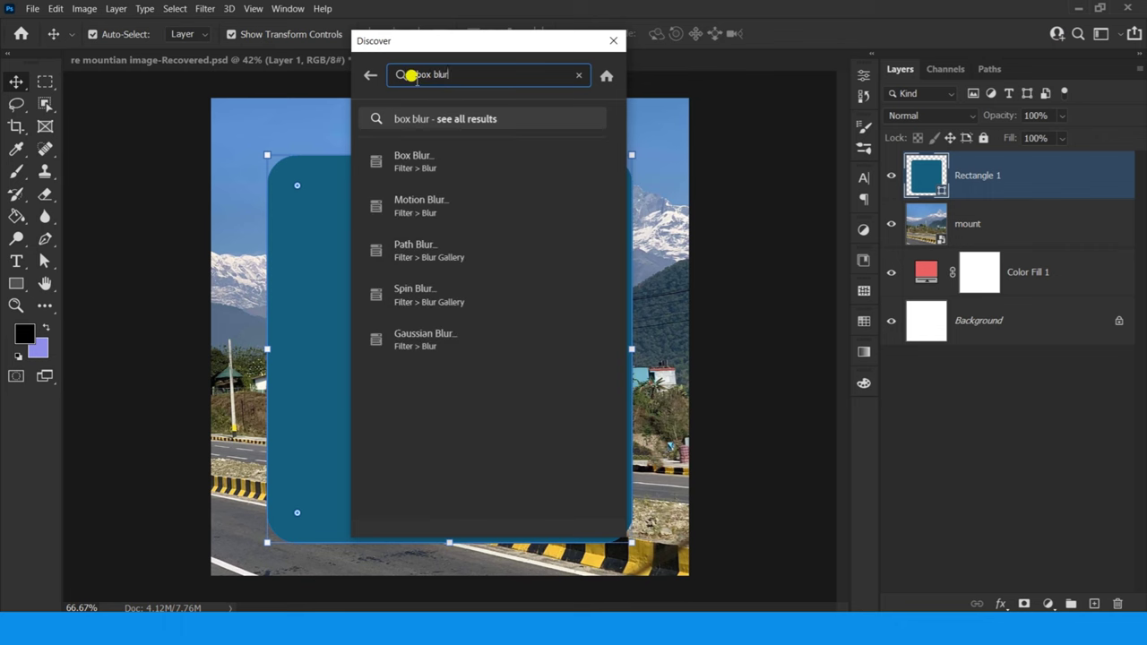
{"action": "left_click", "coordinate": [417, 158]}
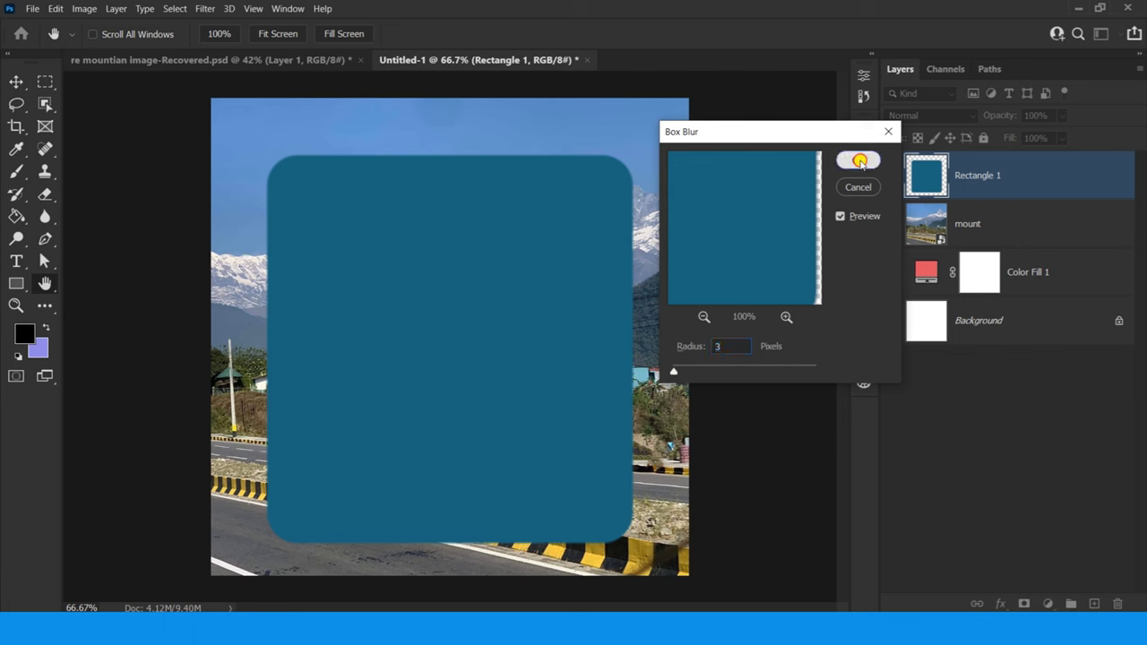
{"action": "left_click", "coordinate": [858, 159]}
{"action": "left_click", "coordinate": [931, 224]}
{"action": "key", "text": "ctrl+j"}
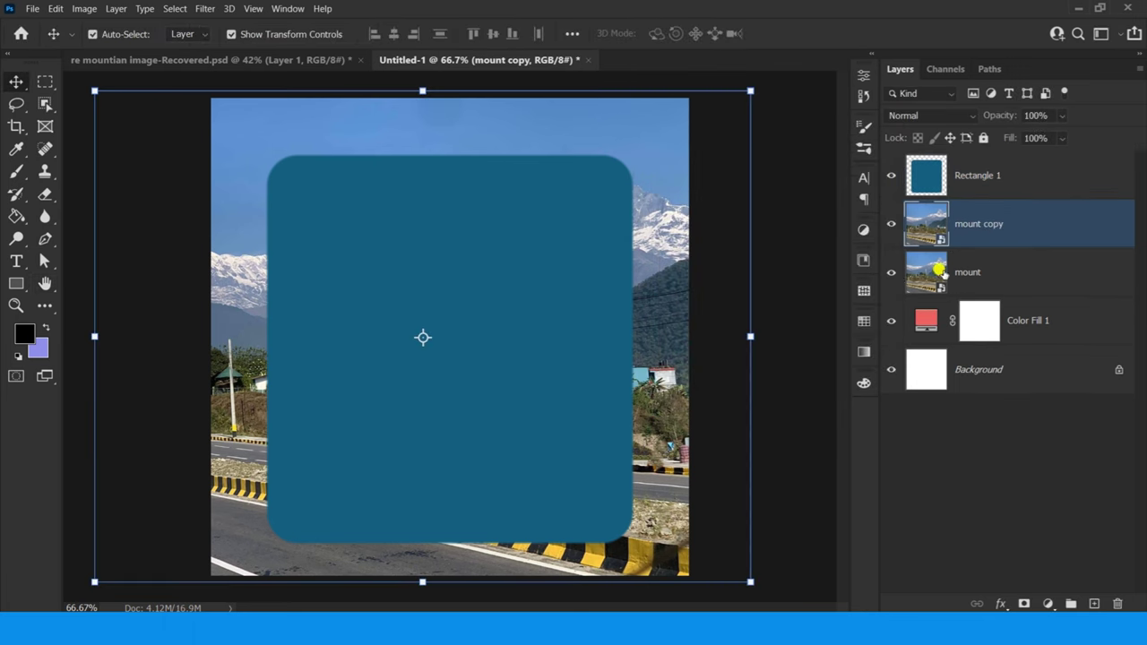
Lock the original mount layer and preview a Gaussian Blur on mount copy.
{"action": "left_click", "coordinate": [1101, 266]}
{"action": "key", "text": "ctrl+slash"}
{"action": "left_click", "coordinate": [891, 272]}
{"action": "left_click", "coordinate": [890, 272]}
{"action": "left_click", "coordinate": [917, 223]}
{"action": "left_click", "coordinate": [205, 8]}
{"action": "left_click", "coordinate": [969, 223]}
{"action": "left_click", "coordinate": [205, 11]}
{"action": "mouse_move", "coordinate": [213, 187]}
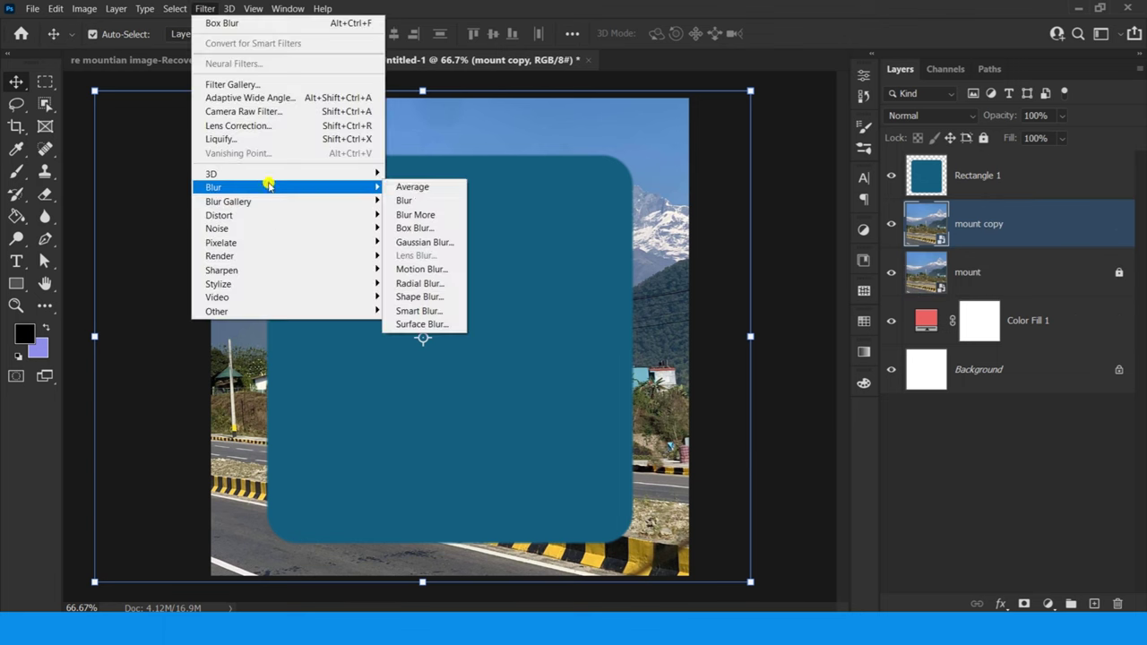
{"action": "left_click", "coordinate": [421, 243]}
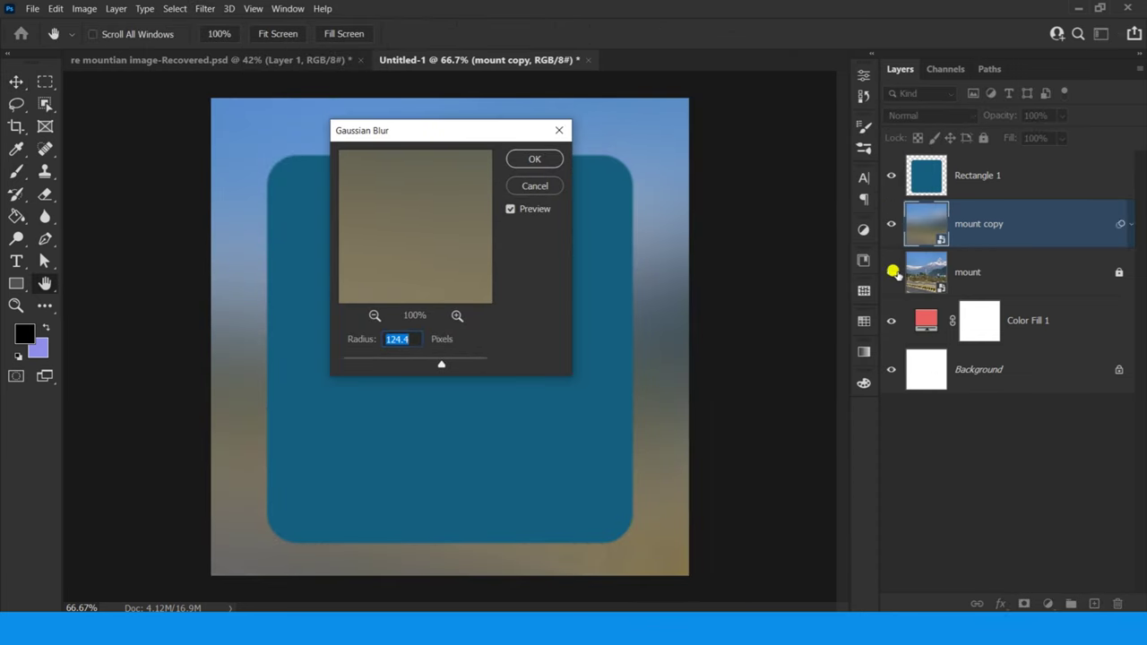
{"action": "key", "text": "Escape"}
Hide Rectangle 1 and select the mount copy layer.
{"action": "left_click", "coordinate": [891, 176]}
{"action": "left_click", "coordinate": [205, 8]}
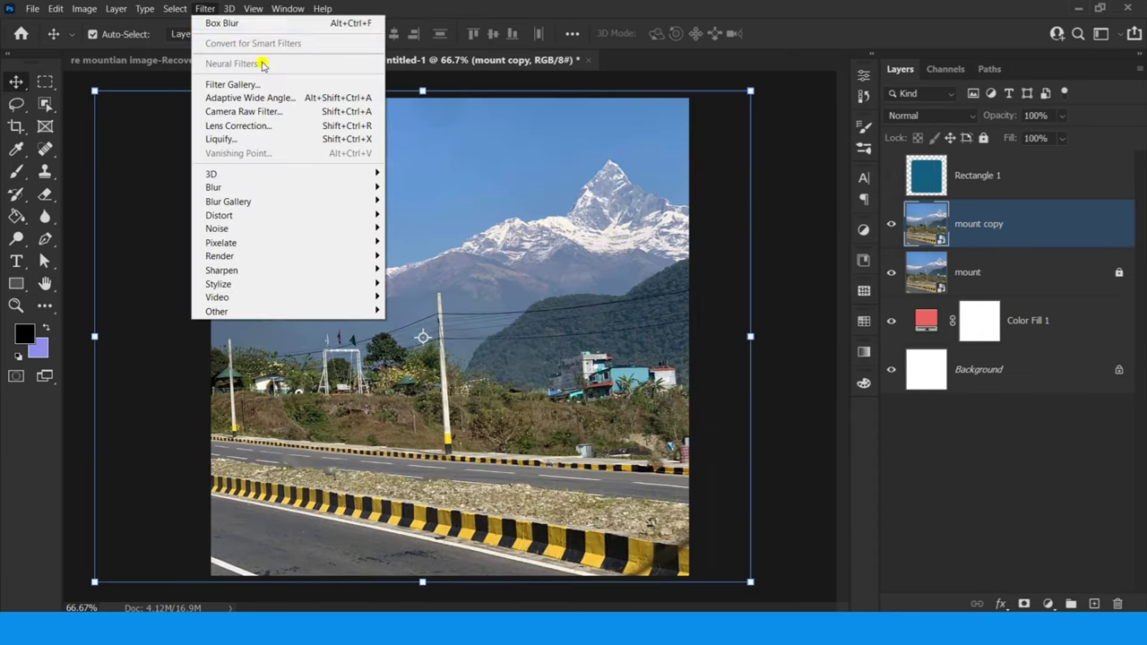
{"action": "left_click", "coordinate": [204, 8]}
{"action": "left_click", "coordinate": [204, 9]}
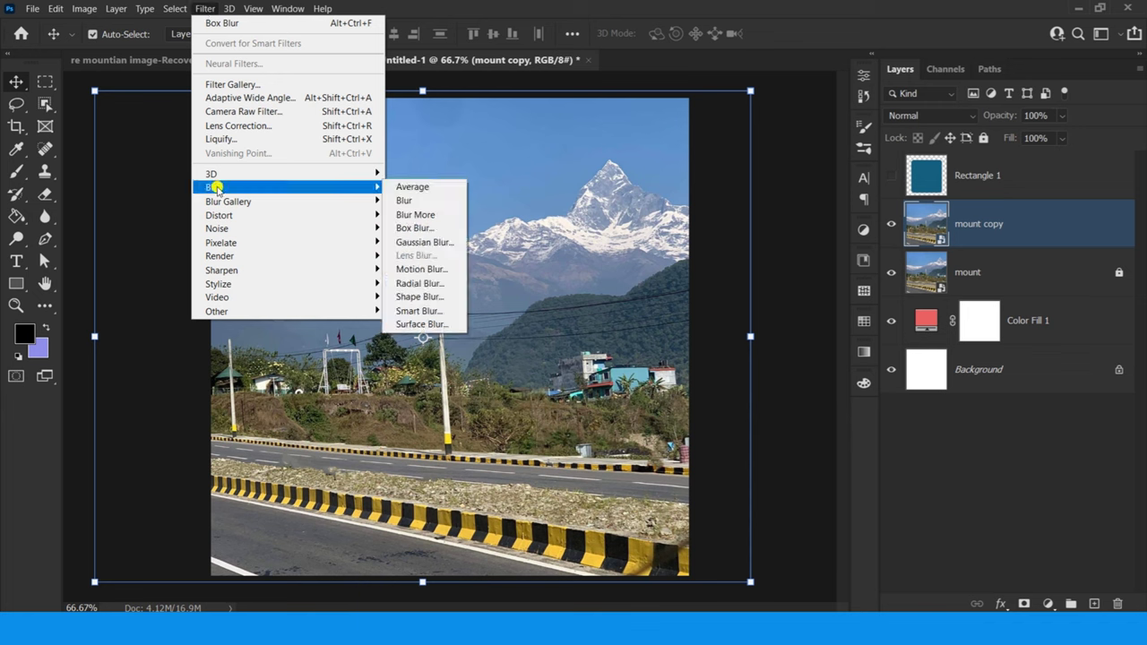
{"action": "left_click", "coordinate": [890, 175]}
{"action": "left_click", "coordinate": [928, 176]}
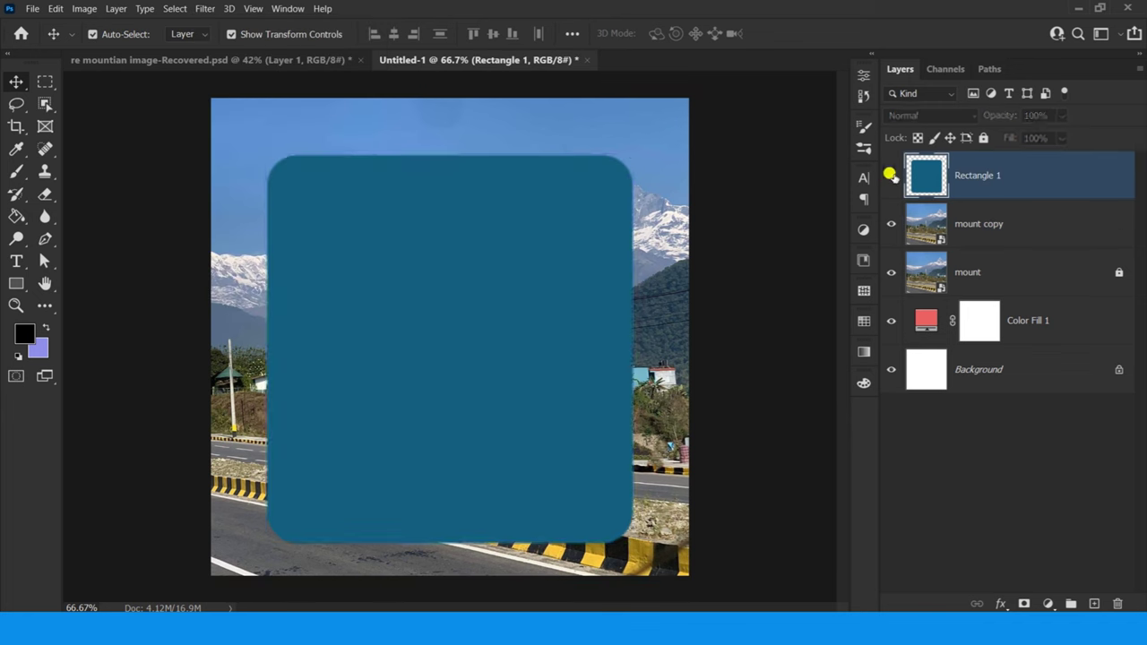
{"action": "left_click", "coordinate": [891, 176]}
{"action": "left_click", "coordinate": [978, 224]}
Apply a 4.5 px Gaussian Blur smart filter to mount copy and show Rectangle 1 again.
{"action": "left_click", "coordinate": [204, 9]}
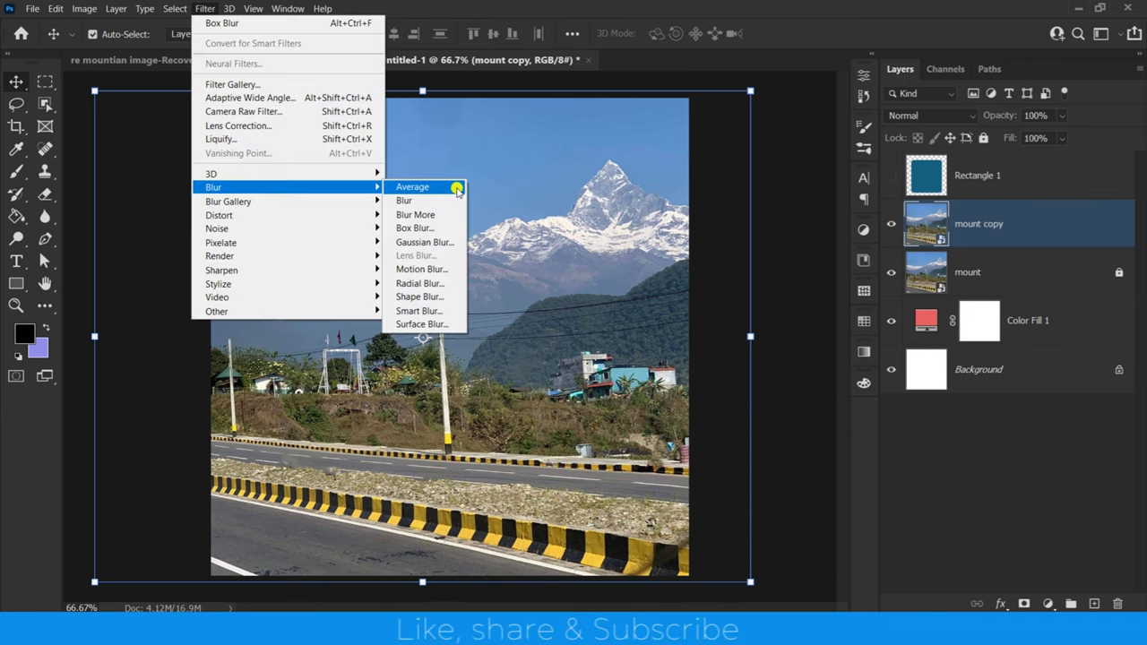
{"action": "left_click", "coordinate": [434, 245]}
{"action": "mouse_move", "coordinate": [443, 361]}
{"action": "left_mouse_down"}
{"action": "mouse_move", "coordinate": [379, 364]}
{"action": "mouse_move", "coordinate": [400, 363]}
{"action": "left_mouse_up"}
{"action": "key", "text": "Return"}
{"action": "left_click", "coordinate": [891, 176]}
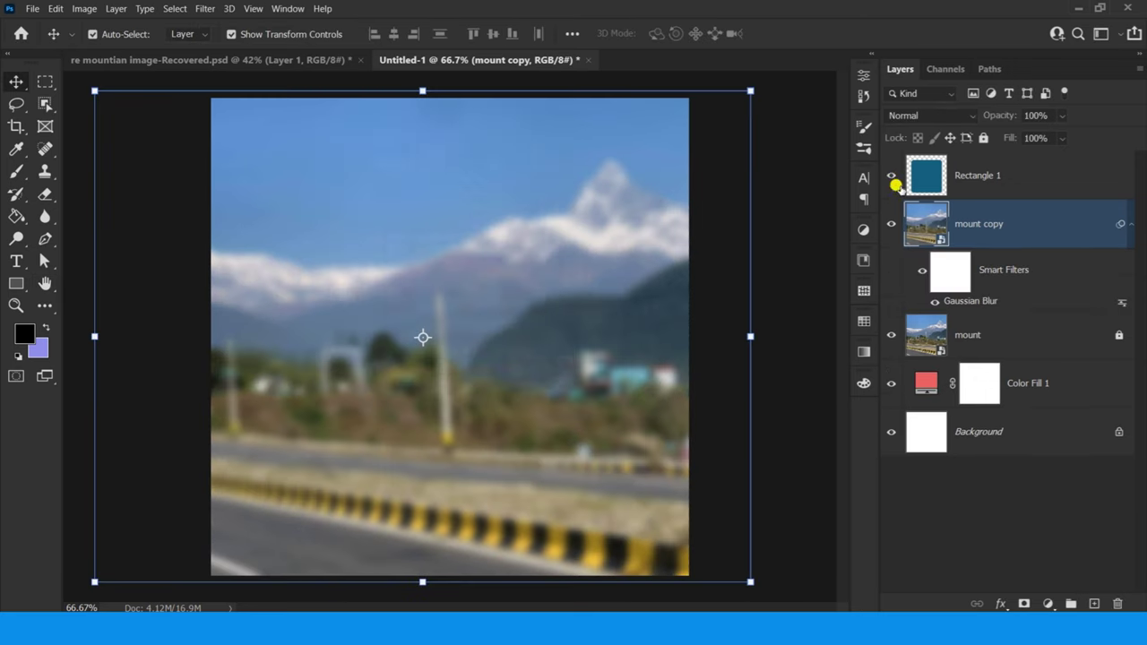
{"action": "left_click", "coordinate": [927, 183]}
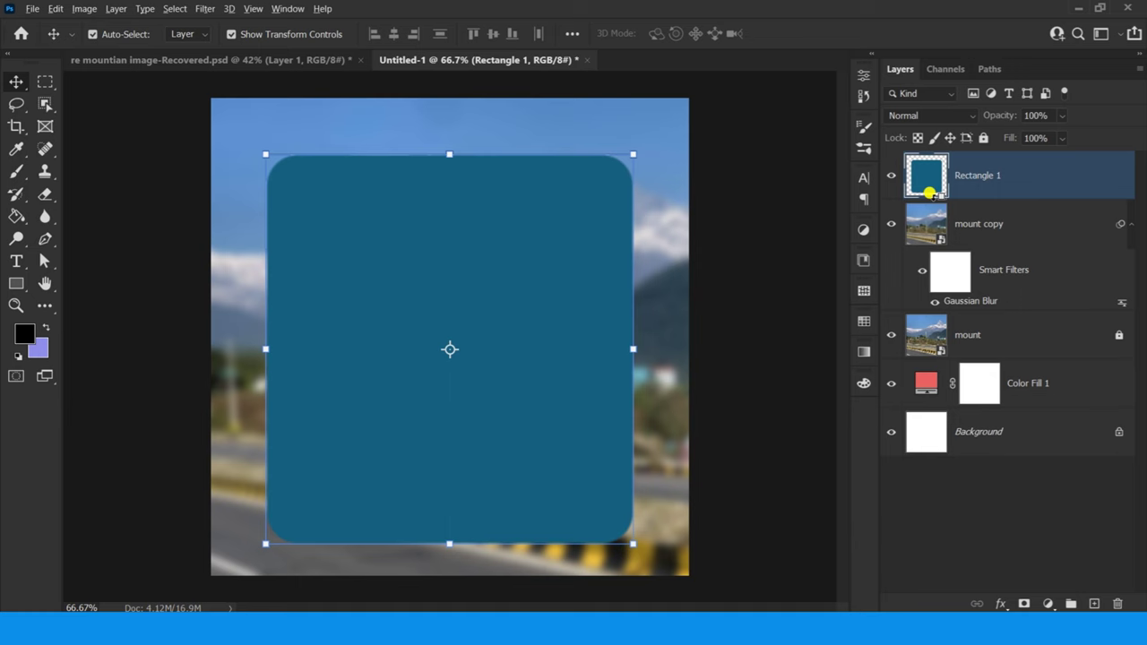
Move Rectangle 1 beneath mount copy and clip the blurred photo to it.
{"action": "left_click_drag", "start_coordinate": [923, 176], "coordinate": [927, 305]}
{"action": "left_click", "coordinate": [924, 175]}
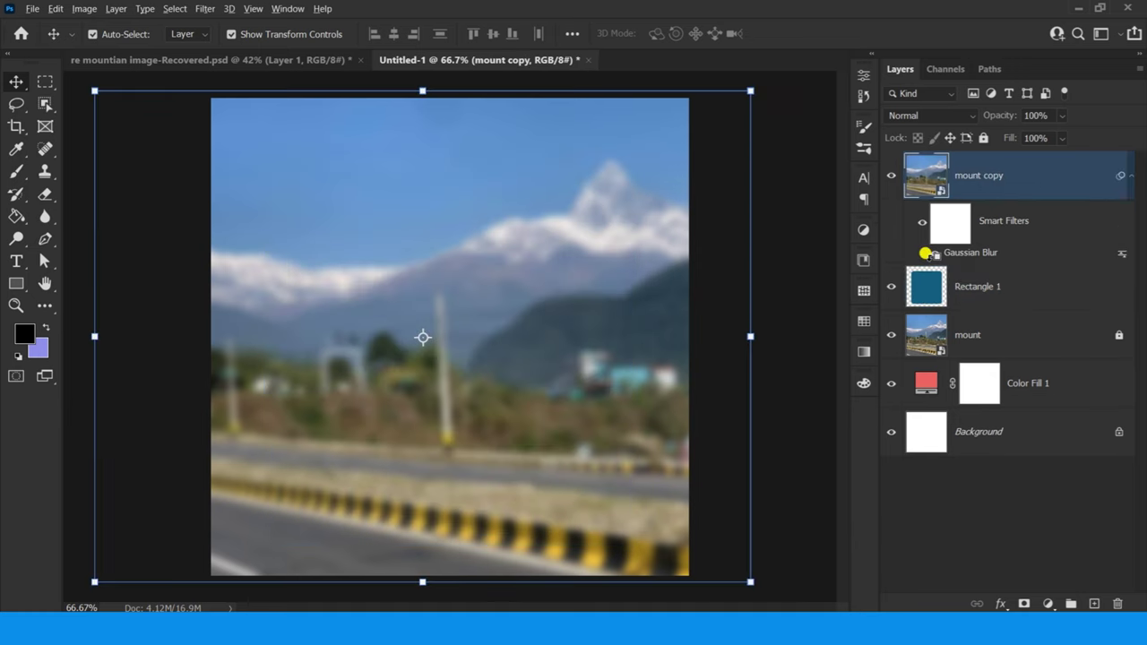
{"action": "left_click", "coordinate": [923, 260], "text": "alt"}
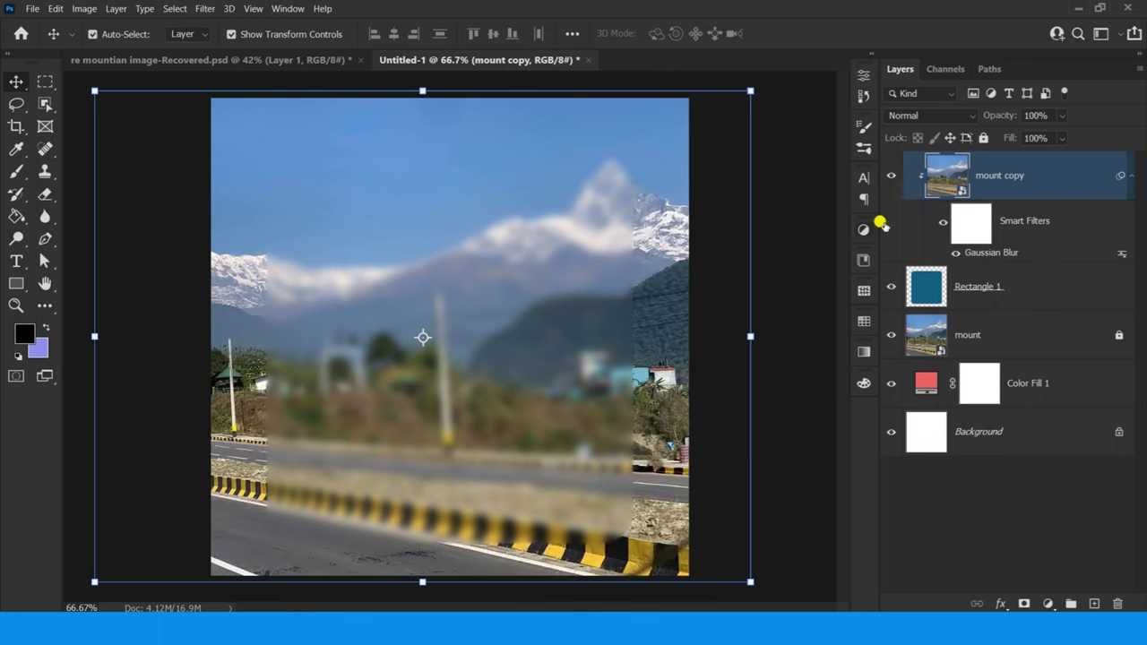
{"action": "left_click", "coordinate": [497, 224]}
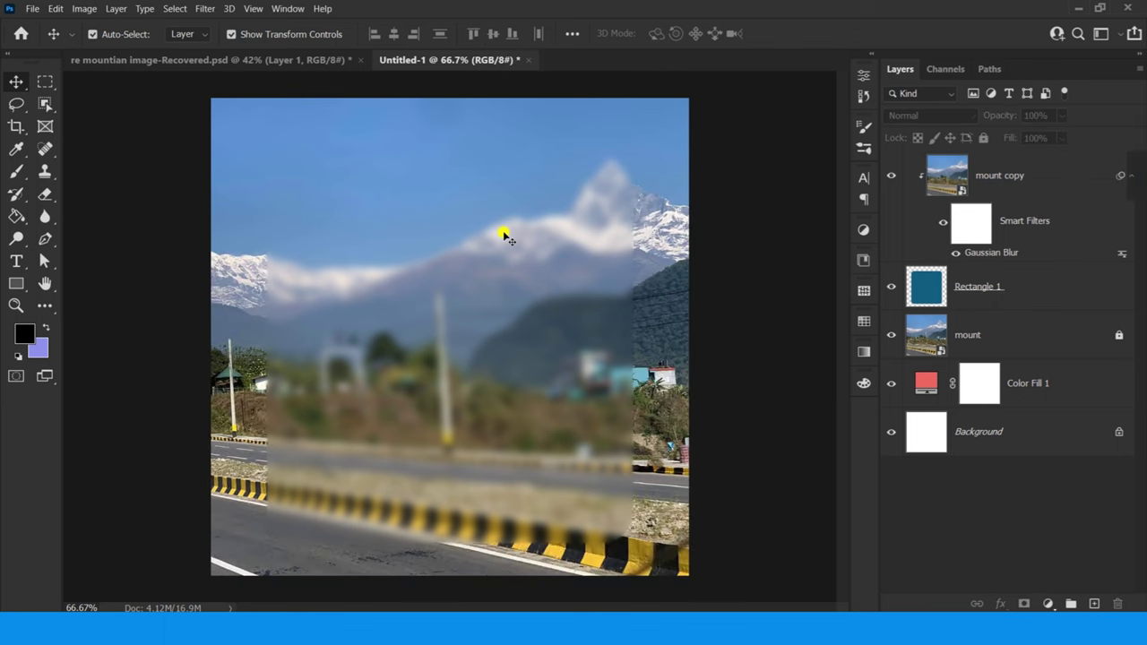
{"action": "left_click", "coordinate": [636, 257]}
{"action": "left_click", "coordinate": [1131, 176]}
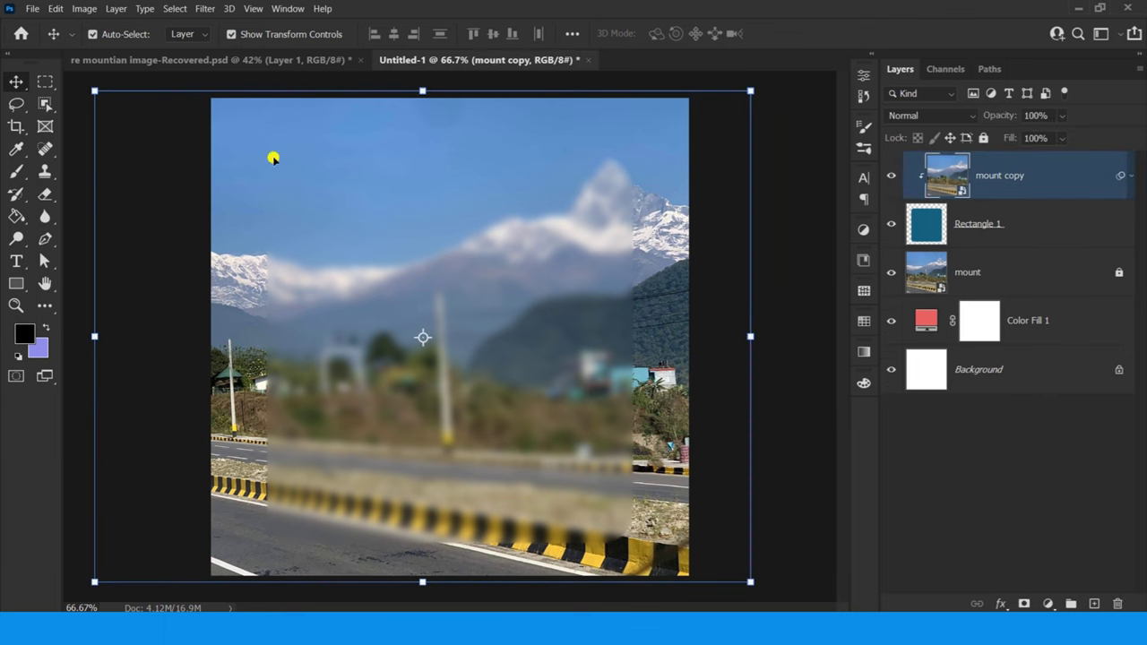
Give Rectangle 1 a 2 px inside black (000000) Stroke in Multiply at about 26% opacity.
{"action": "left_click", "coordinate": [923, 224]}
{"action": "left_click", "coordinate": [1001, 603]}
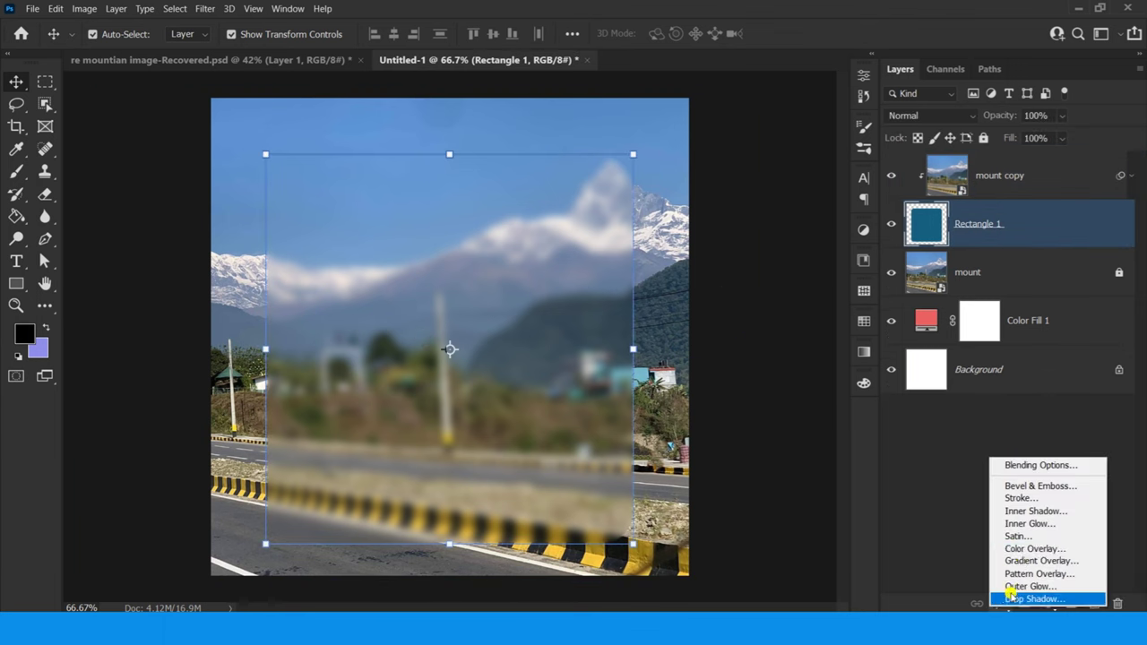
{"action": "left_click", "coordinate": [1033, 510]}
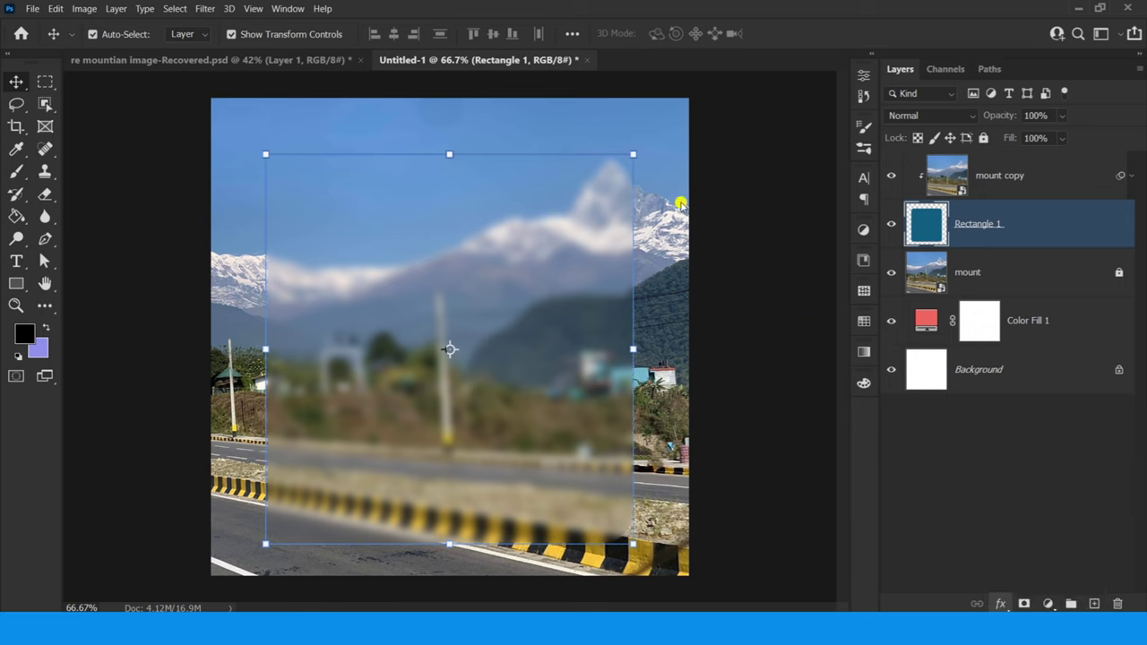
{"action": "left_click_drag", "start_coordinate": [582, 126], "coordinate": [606, 126]}
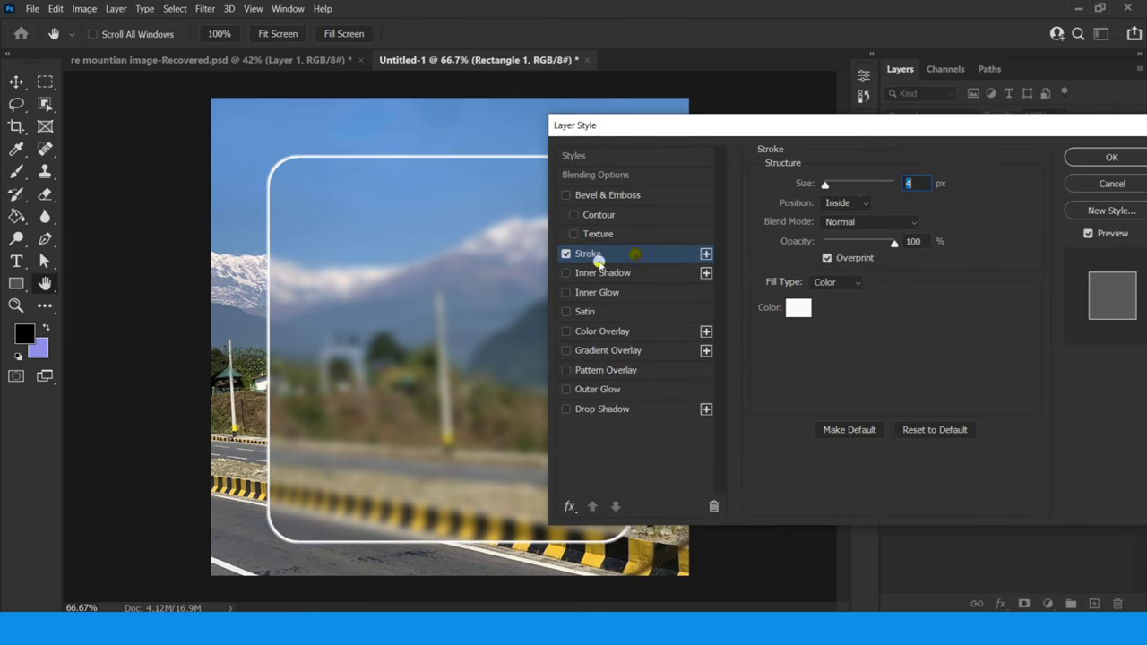
{"action": "left_click", "coordinate": [882, 221]}
{"action": "left_click", "coordinate": [882, 235]}
{"action": "left_click_drag", "start_coordinate": [893, 242], "coordinate": [859, 242]}
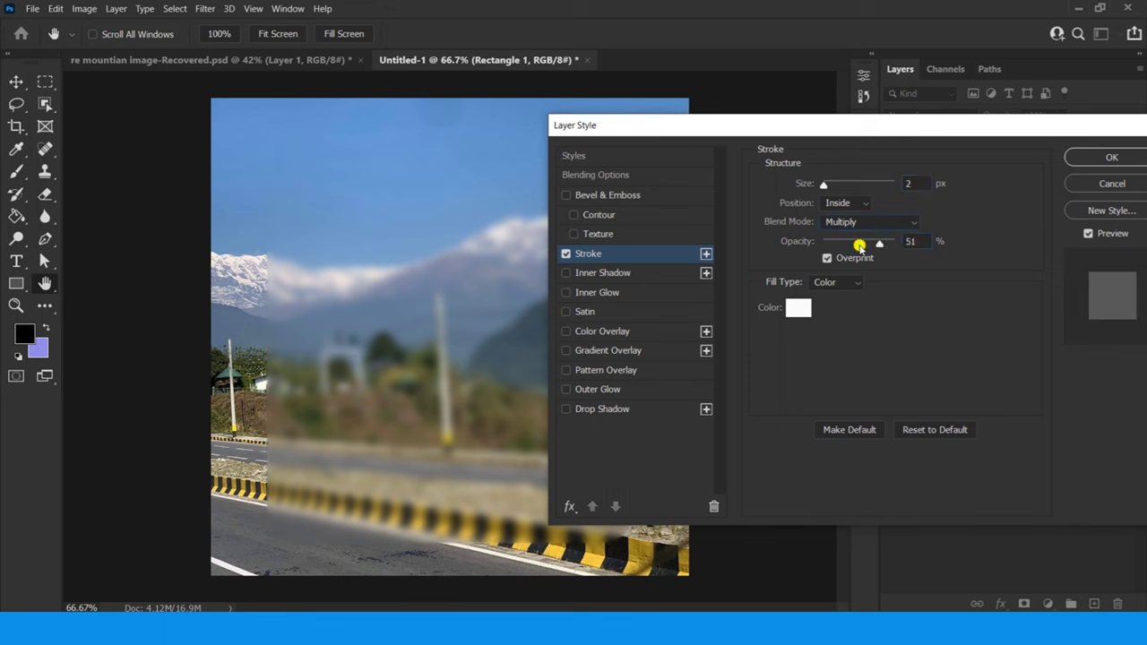
{"action": "left_click", "coordinate": [798, 307]}
{"action": "type", "text": "000000"}
{"action": "left_click", "coordinate": [877, 128]}
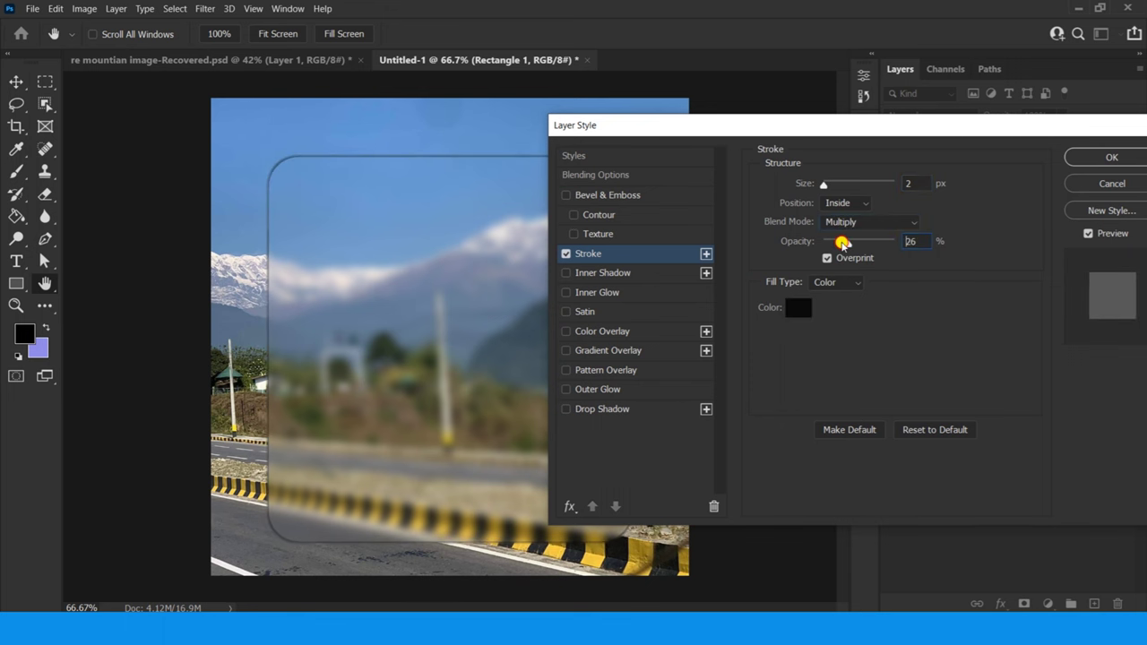
{"action": "key", "text": "Return"}
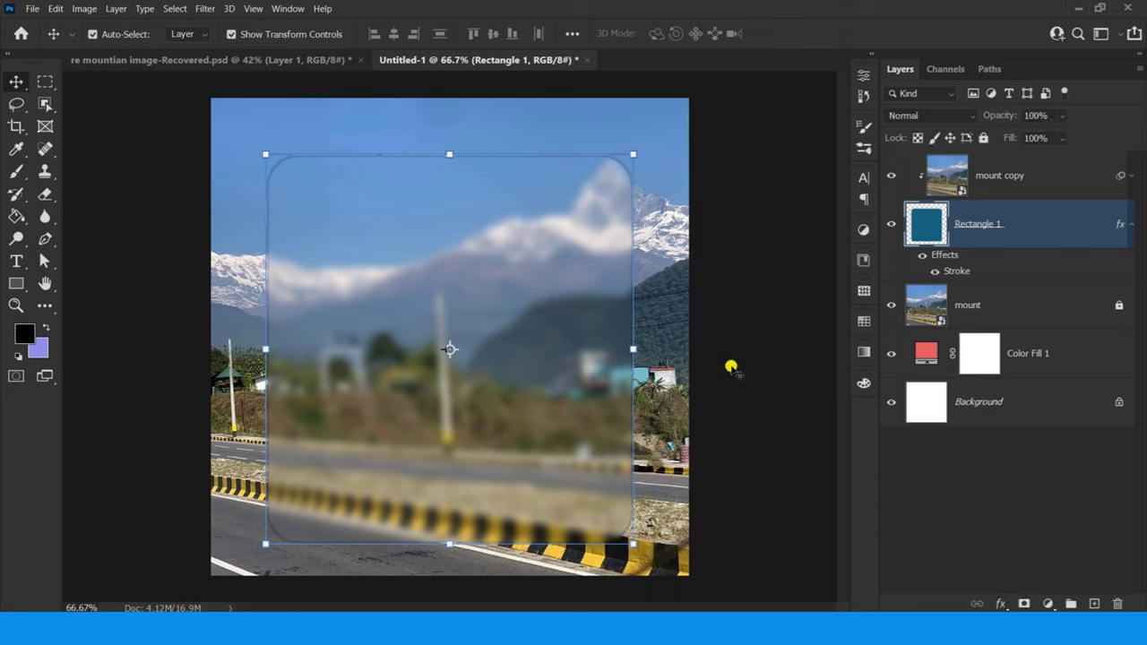
{"action": "left_click", "coordinate": [729, 367]}
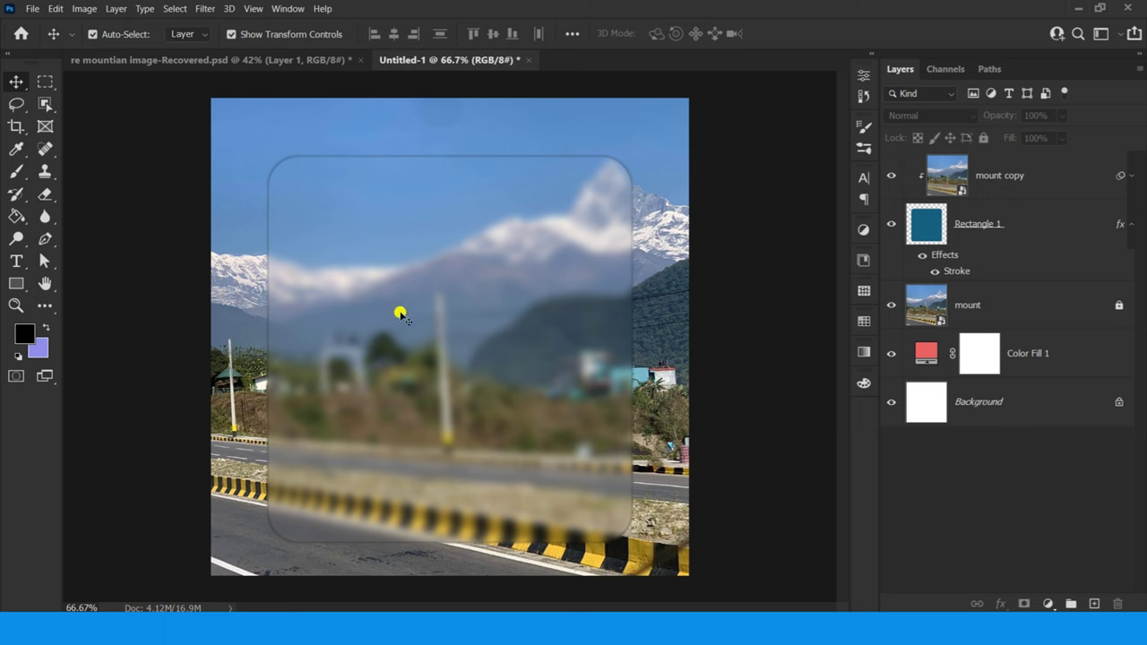
Add a white Butler Bold 'Frosted glass' title at 60 pt on the card.
{"action": "key", "text": "t"}
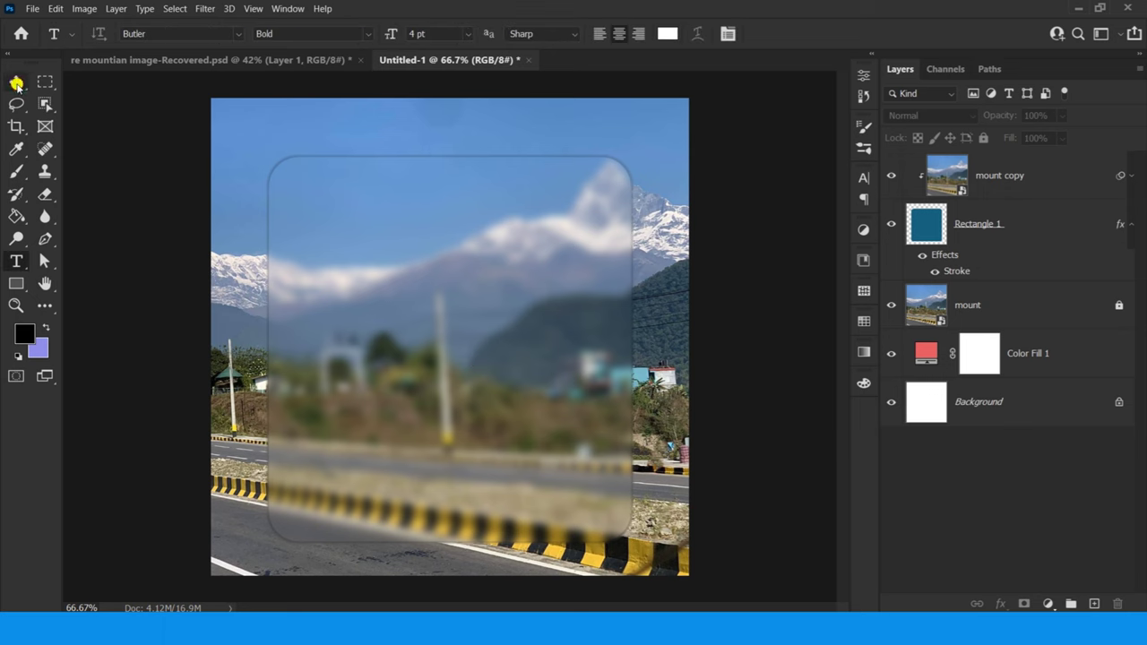
{"action": "left_click", "coordinate": [379, 286]}
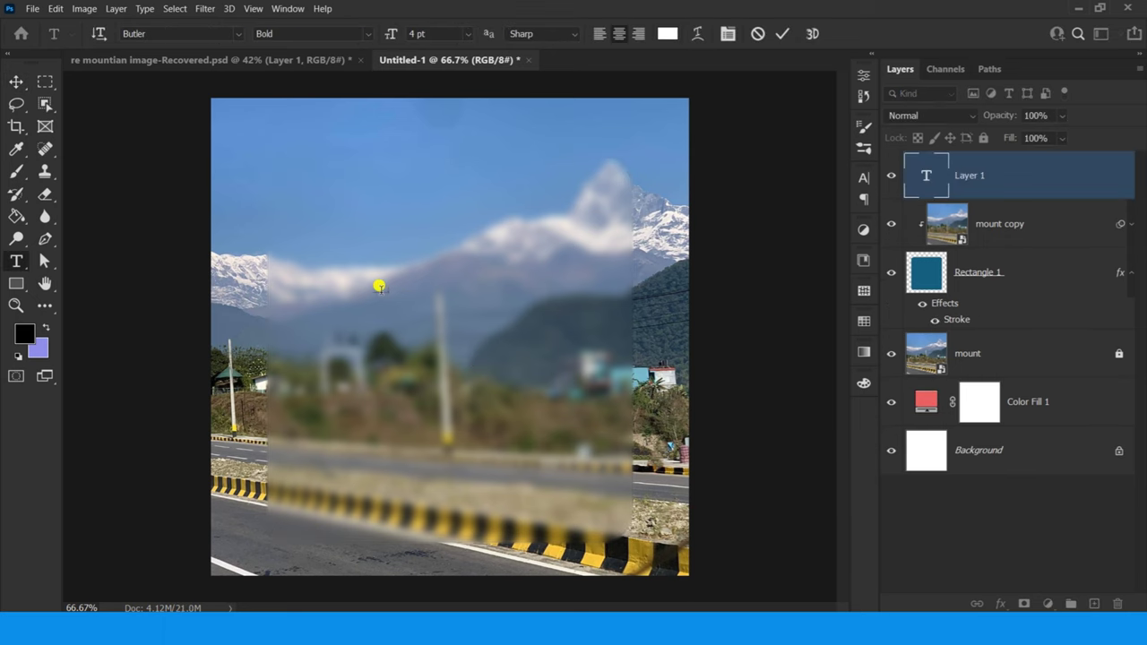
{"action": "left_click", "coordinate": [237, 34]}
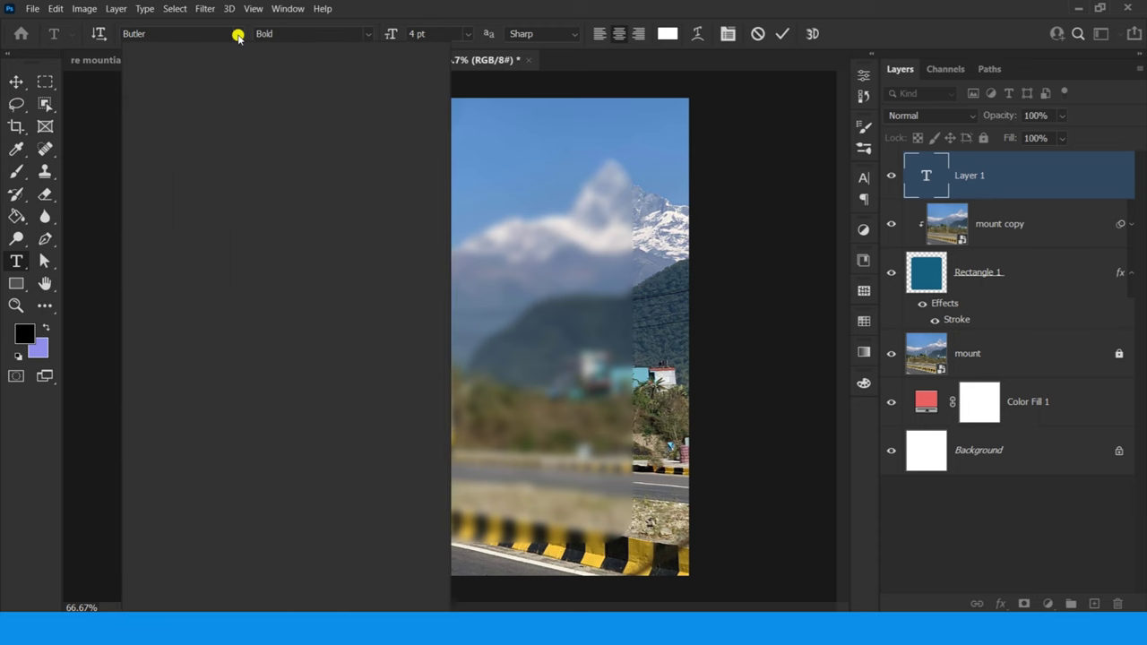
{"action": "key", "text": "Escape"}
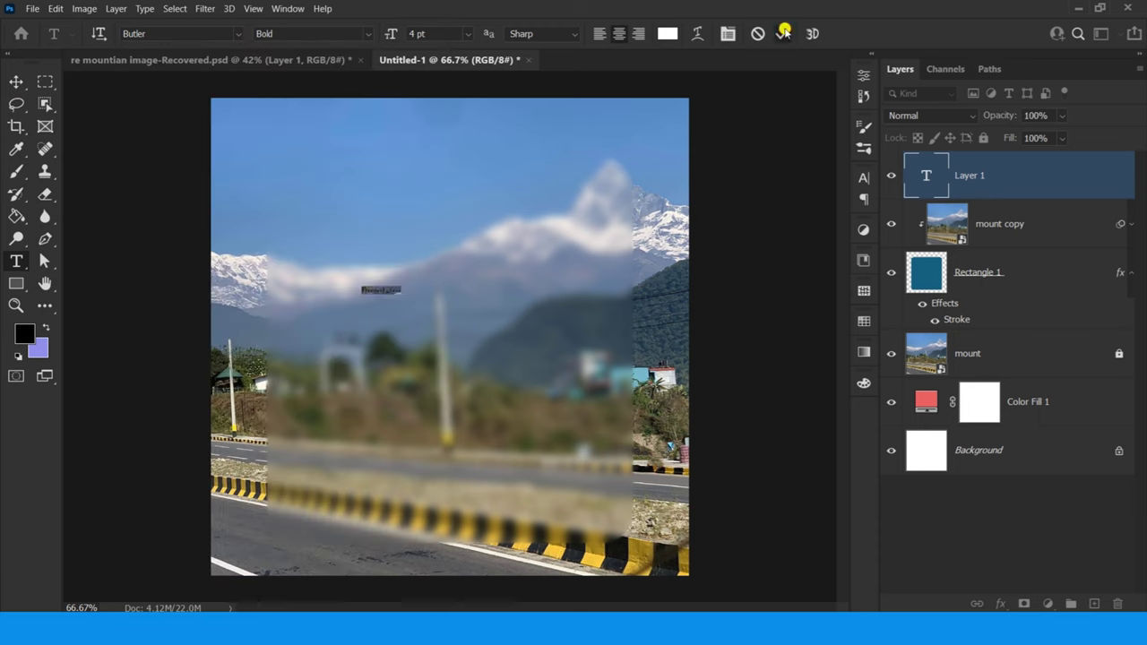
{"action": "key", "text": "ctrl+Return"}
{"action": "left_click", "coordinate": [469, 35]}
{"action": "left_click", "coordinate": [430, 143]}
{"action": "key", "text": "v"}
{"action": "left_click_drag", "start_coordinate": [484, 244], "coordinate": [653, 243]}
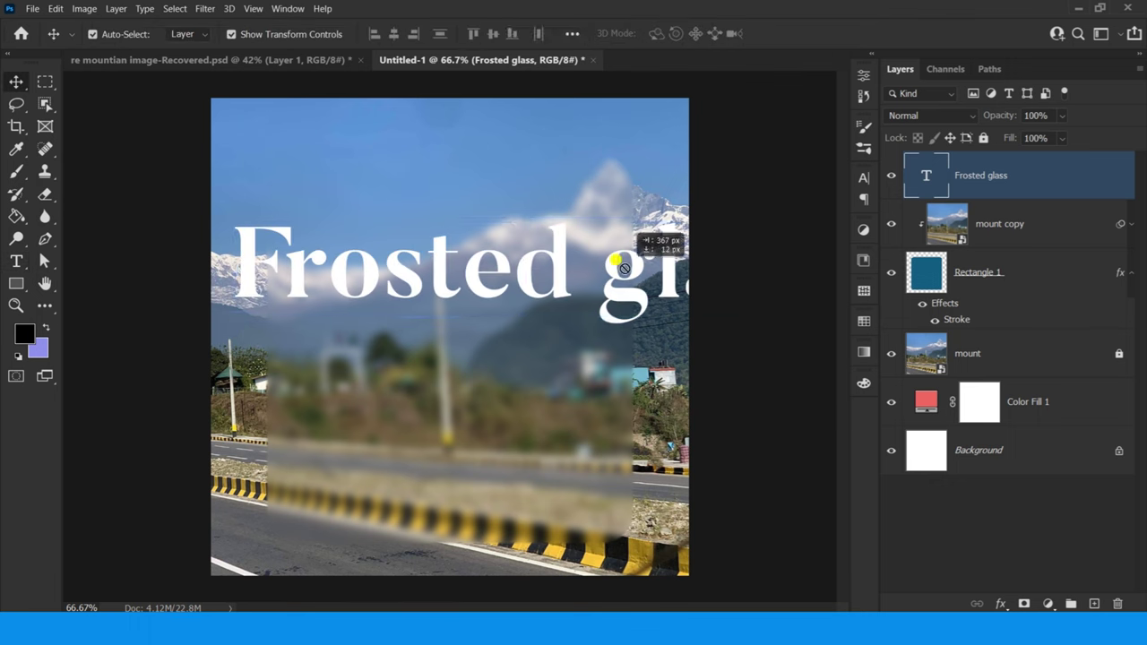
Restack the title on three lines as 'Frosted / Glass / Efect' and centre it on the card.
{"action": "double_click", "coordinate": [606, 244]}
{"action": "key", "text": "Return"}
{"action": "key", "text": "BackSpace"}
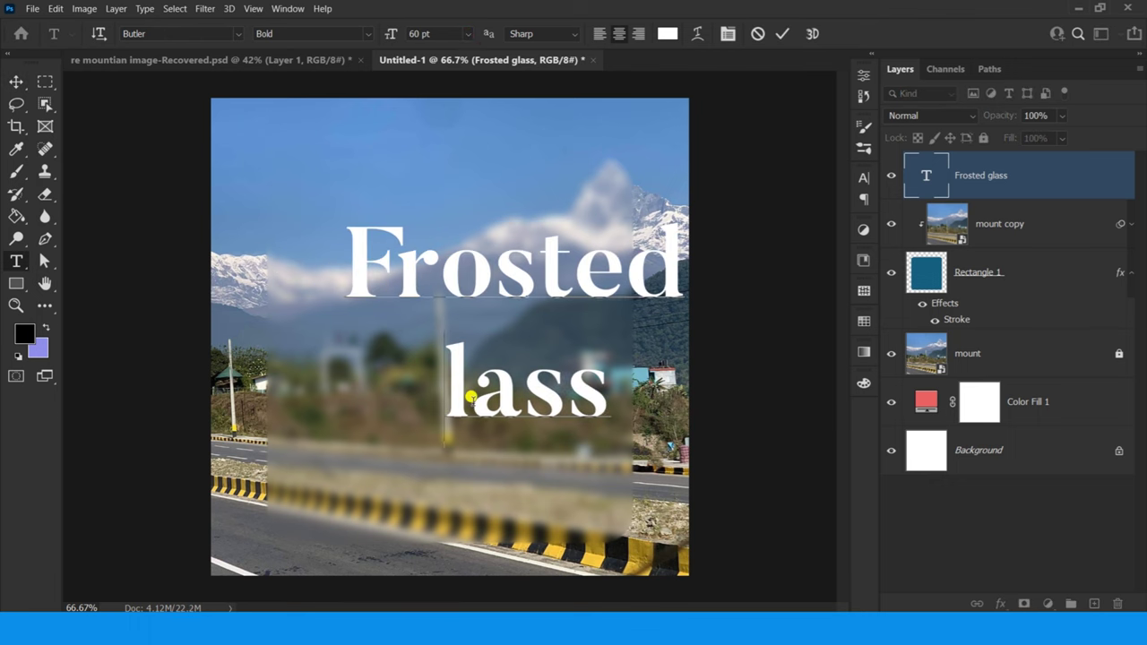
{"action": "type", "text": "G"}
{"action": "left_click", "coordinate": [14, 81]}
{"action": "left_click_drag", "start_coordinate": [574, 376], "coordinate": [509, 362]}
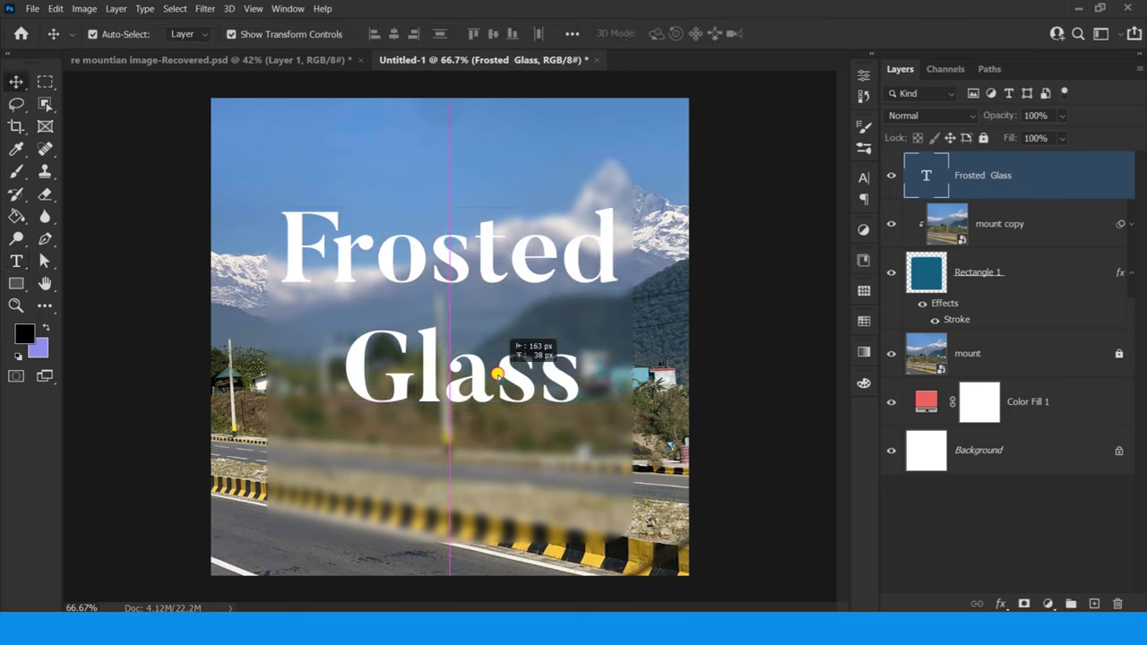
{"action": "double_click", "coordinate": [572, 363]}
{"action": "key", "text": "Return"}
{"action": "type", "text": "Efect"}
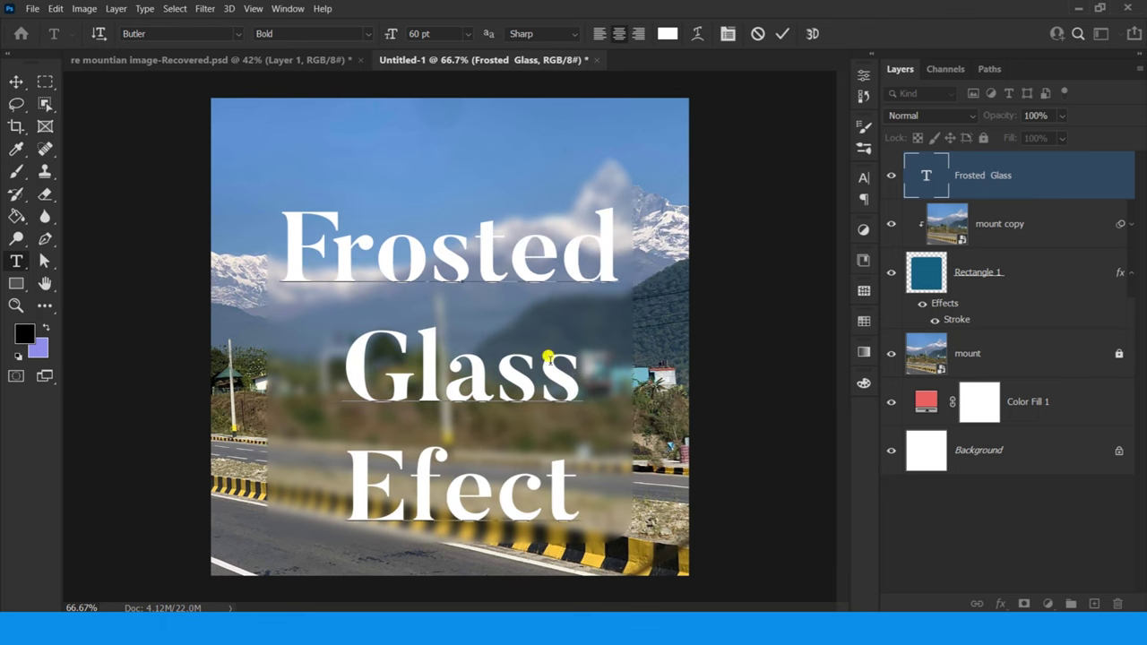
{"action": "left_click", "coordinate": [782, 33]}
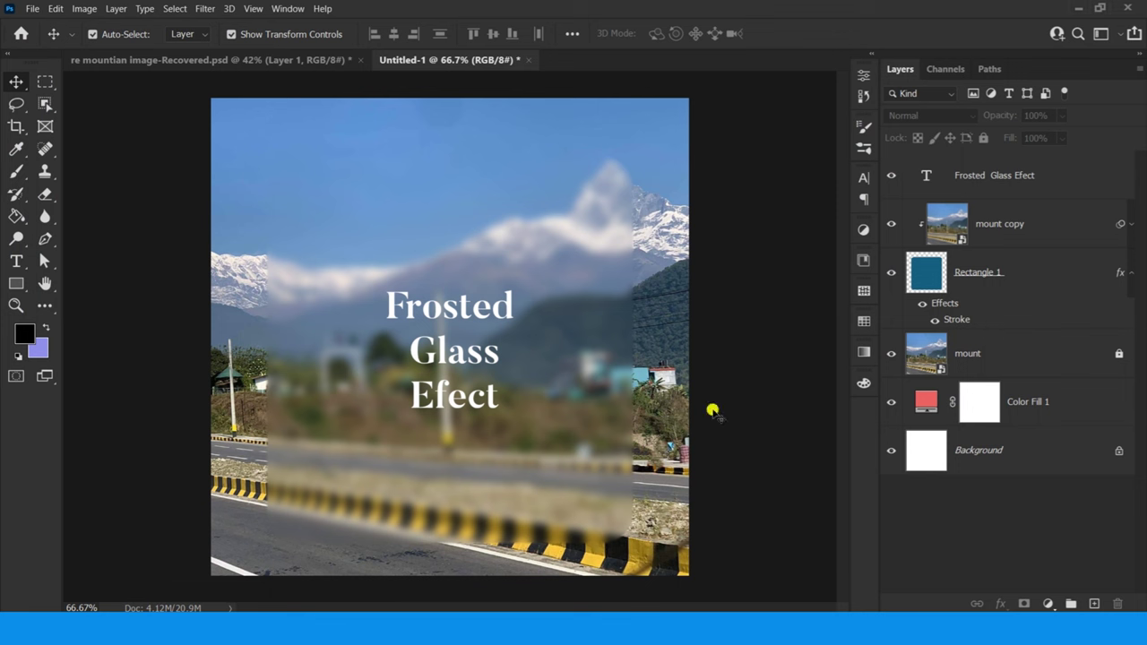
Raise the card's stroke opacity to 41%.
{"action": "left_click", "coordinate": [934, 291]}
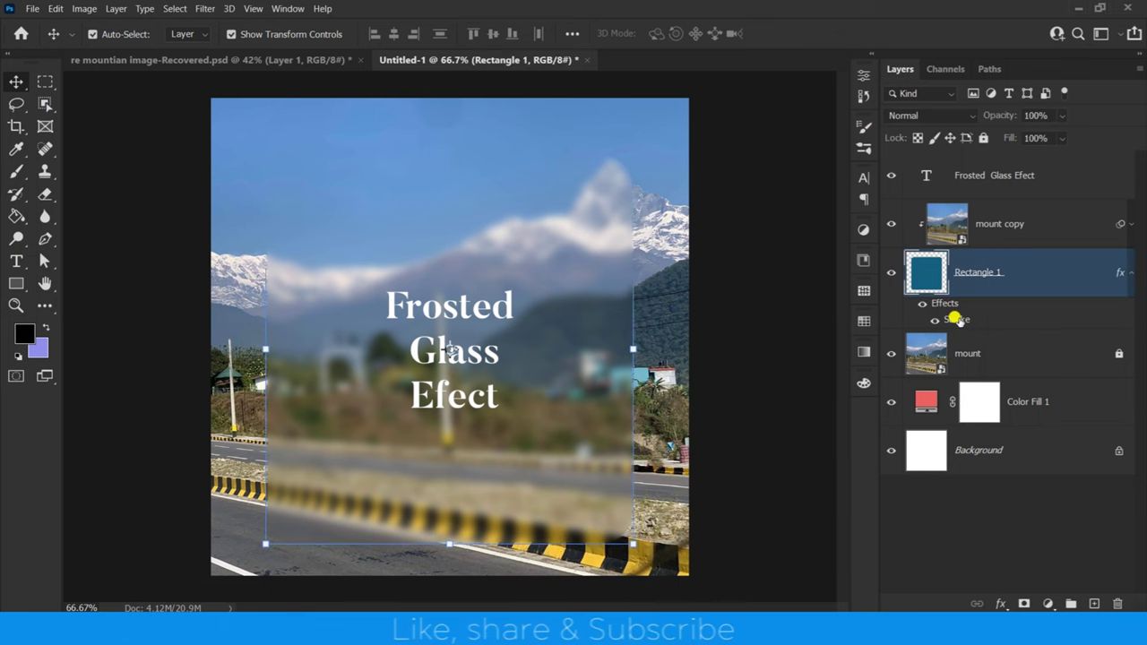
{"action": "double_click", "coordinate": [957, 320]}
{"action": "left_click_drag", "start_coordinate": [806, 244], "coordinate": [824, 244]}
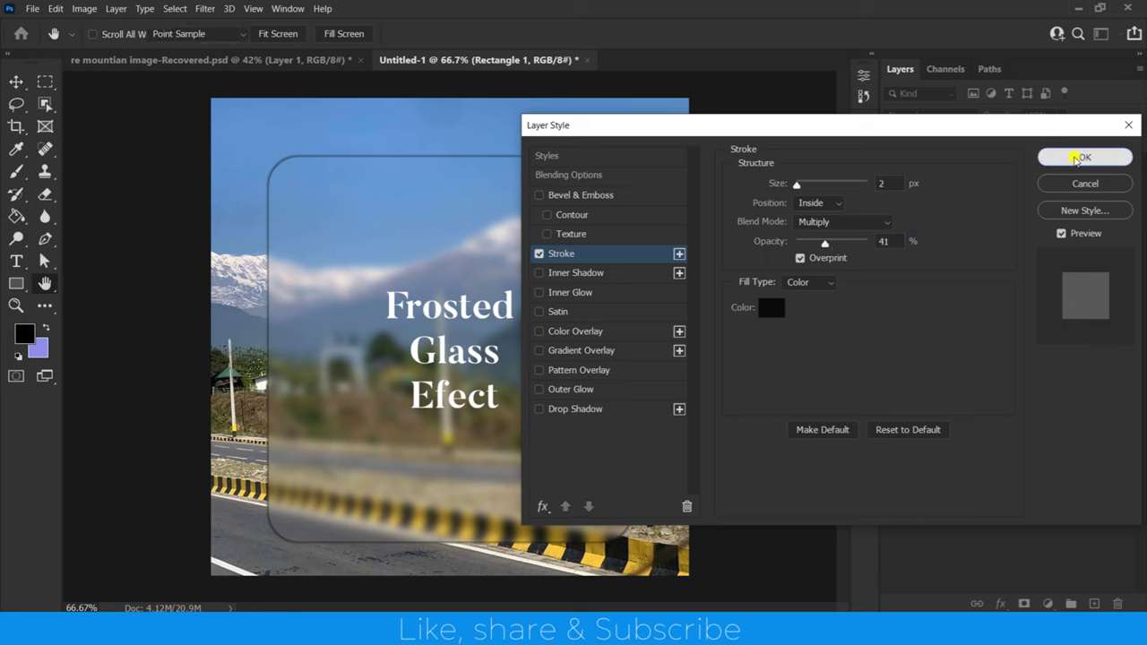
{"action": "left_click", "coordinate": [1078, 158]}
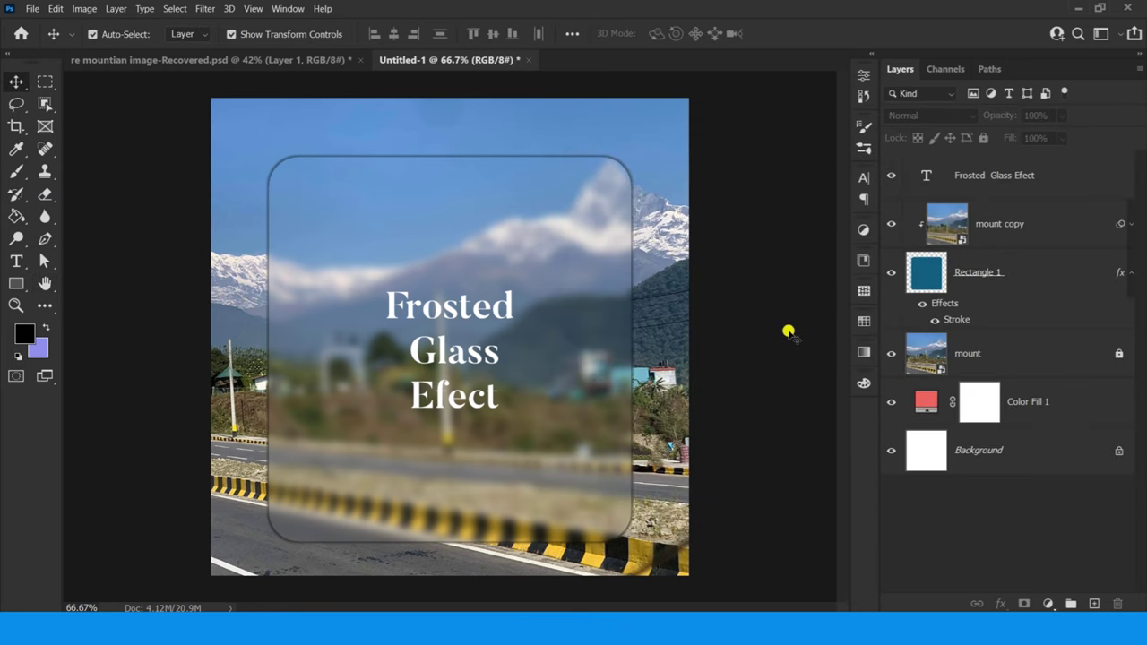
Correct the title's spelling to 'Effect'.
{"action": "double_click", "coordinate": [472, 407]}
{"action": "type", "text": "f"}
{"action": "key", "text": "ctrl+Return"}
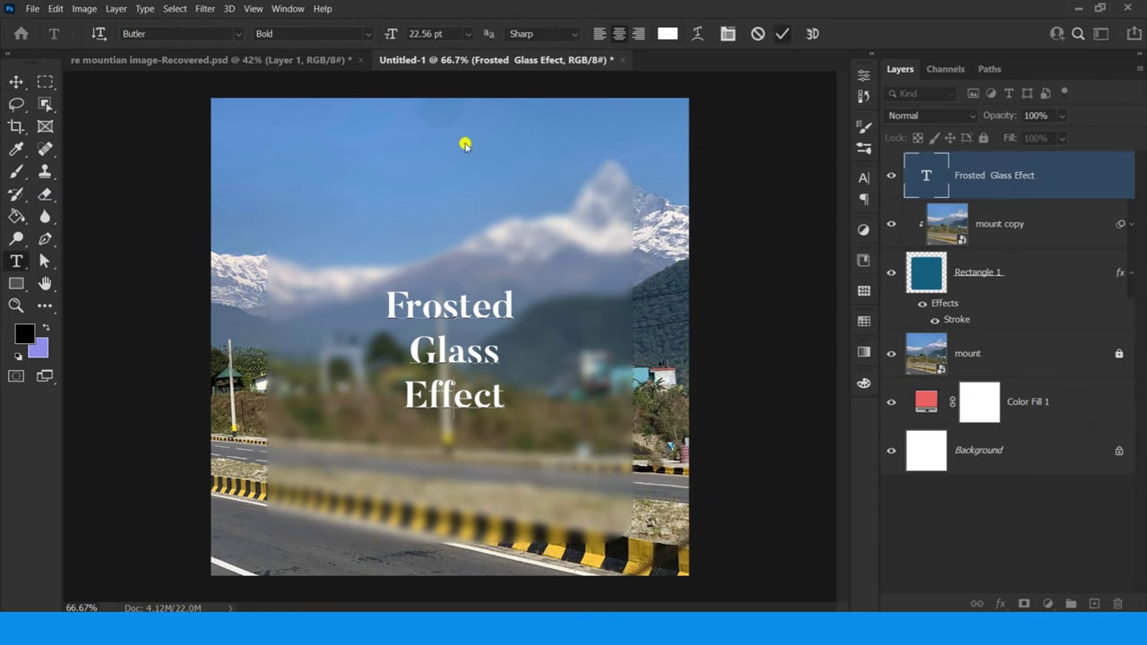
Change the card's stroke to 3 px in green.
{"action": "left_click", "coordinate": [941, 301]}
{"action": "left_click", "coordinate": [1131, 272]}
{"action": "left_click", "coordinate": [1130, 272]}
{"action": "left_click", "coordinate": [742, 273]}
{"action": "left_click", "coordinate": [964, 309]}
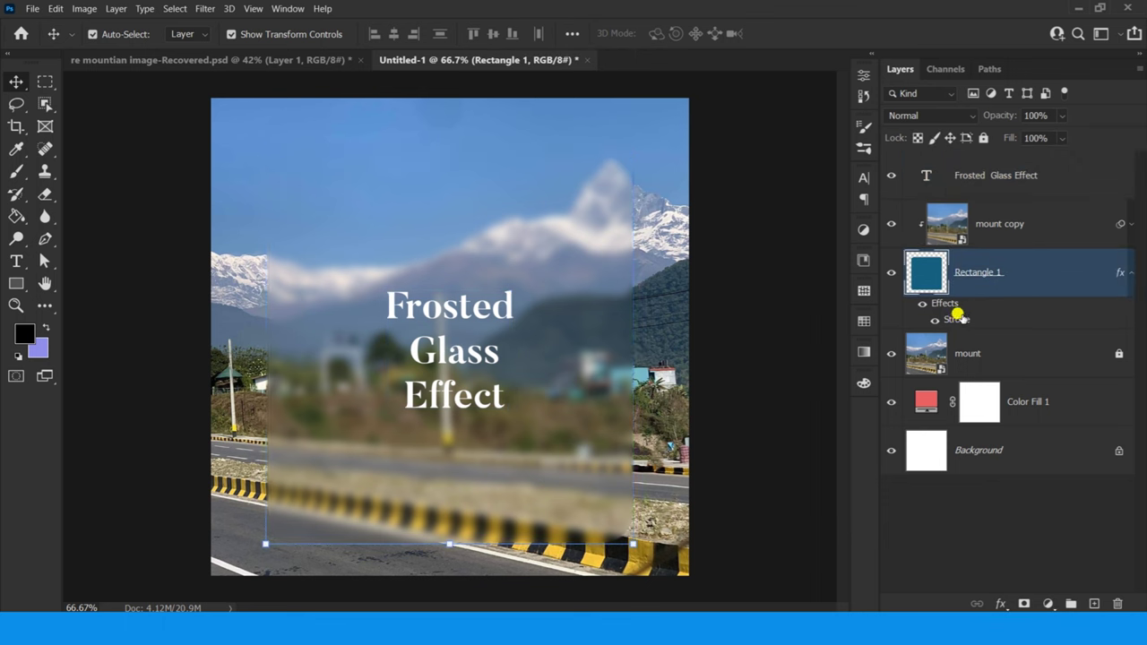
{"action": "double_click", "coordinate": [957, 317]}
{"action": "left_click_drag", "start_coordinate": [809, 185], "coordinate": [797, 185]}
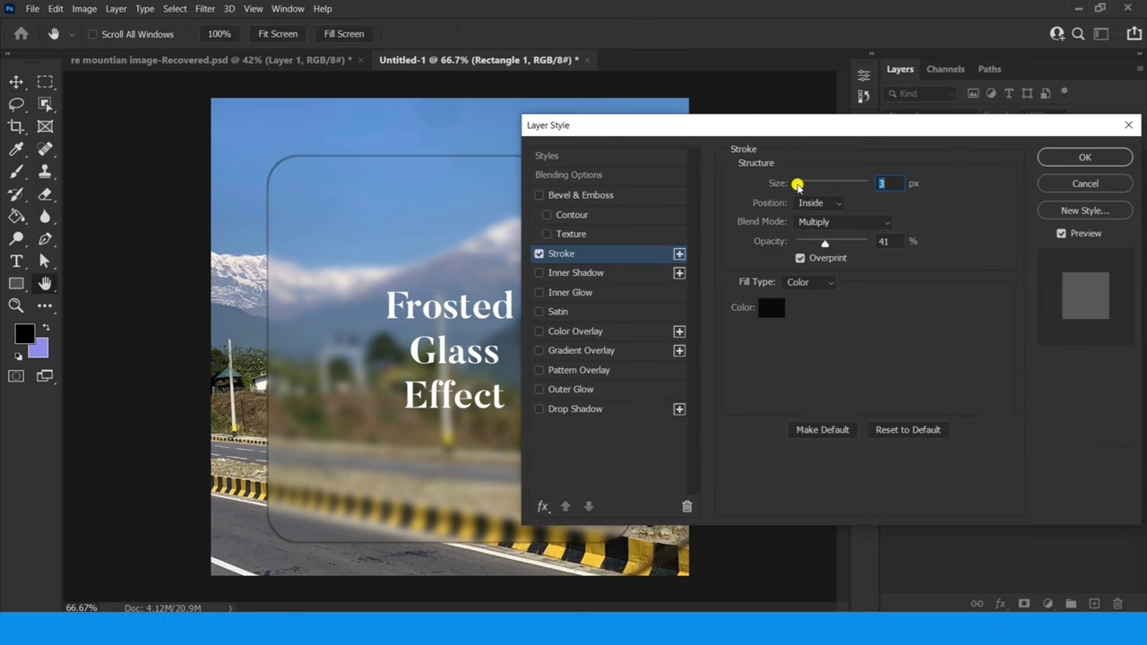
{"action": "left_click", "coordinate": [770, 307]}
{"action": "left_click_drag", "start_coordinate": [674, 248], "coordinate": [704, 191]}
{"action": "left_click", "coordinate": [889, 131]}
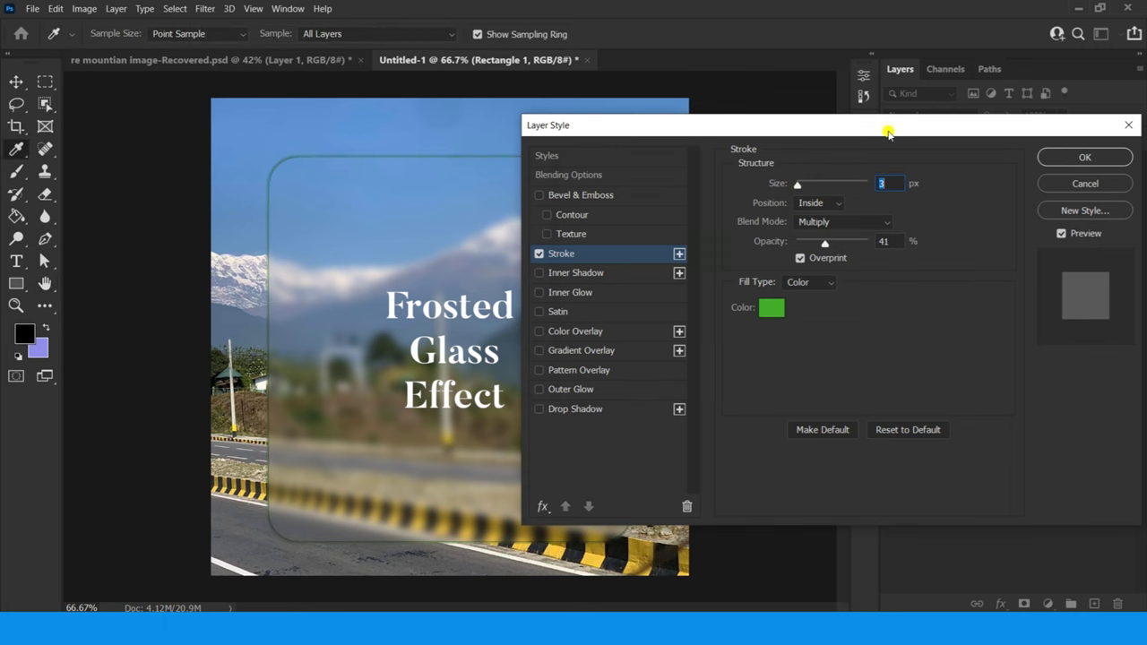
{"action": "left_click", "coordinate": [1052, 160]}
{"action": "left_click", "coordinate": [784, 194]}
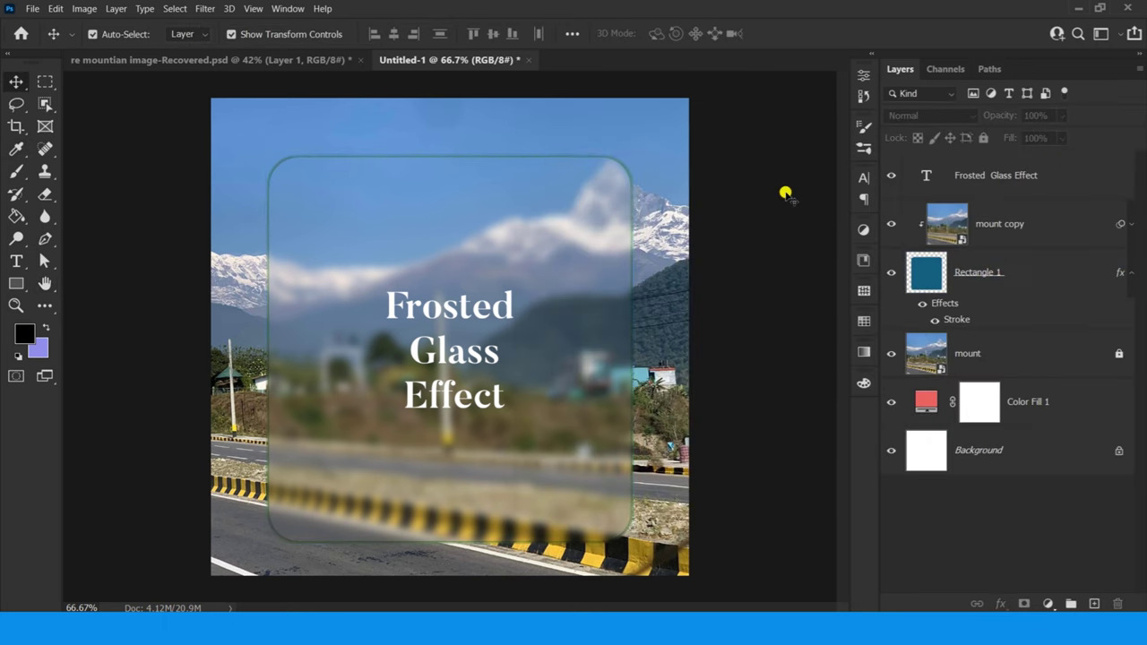